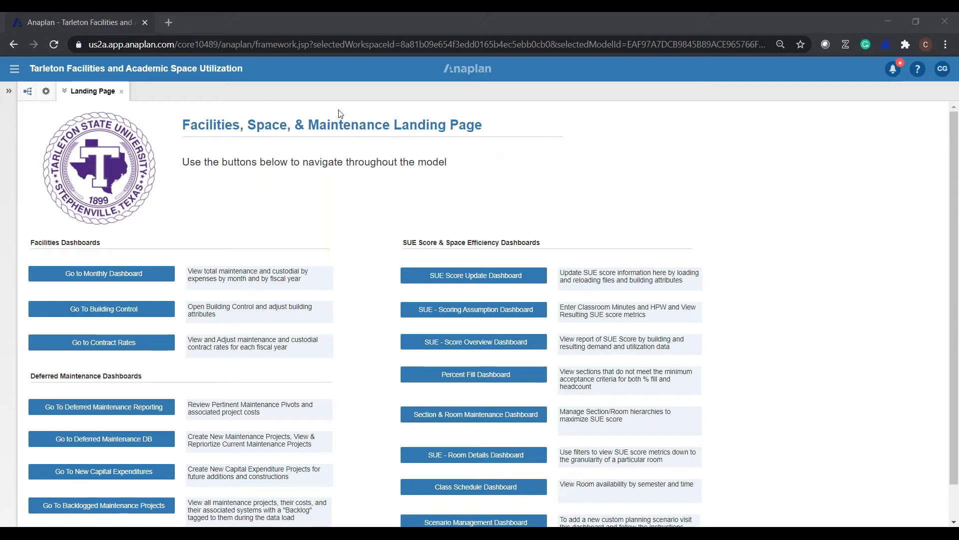
Step: Open the SUE - Scoring Assumption Dashboard from the Anaplan Landing Page
{"action": "left_click", "coordinate": [389, 129]}
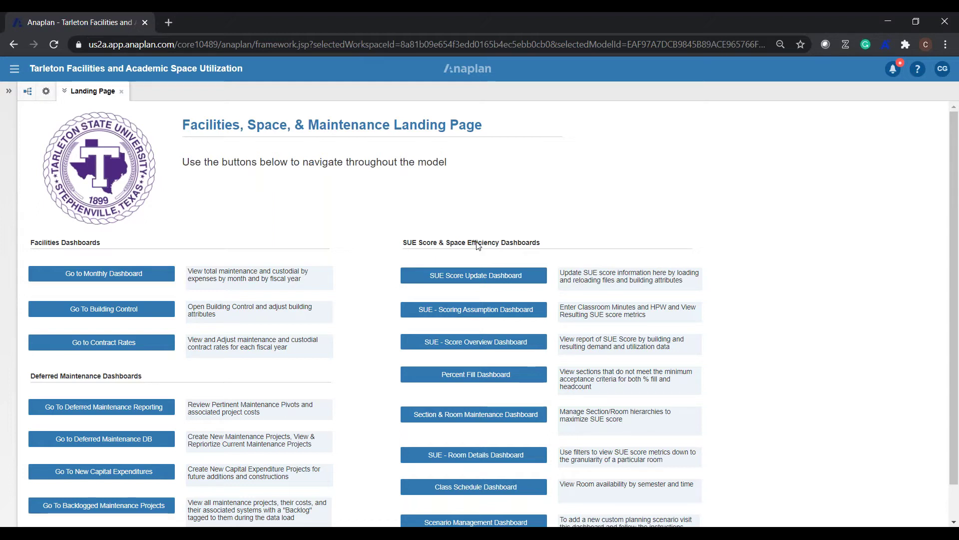
{"action": "left_click", "coordinate": [481, 309]}
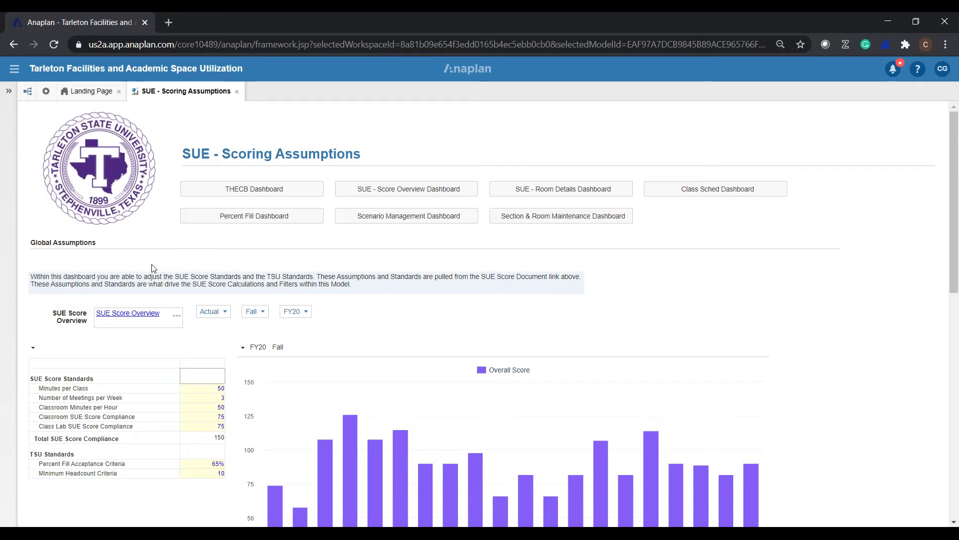
Step: Open the SUE Score Overview reference PDF in a new tab, then return to the Anaplan dashboard
{"action": "scroll", "coordinate": [153, 269], "scroll_direction": "down", "scroll_amount": 1}
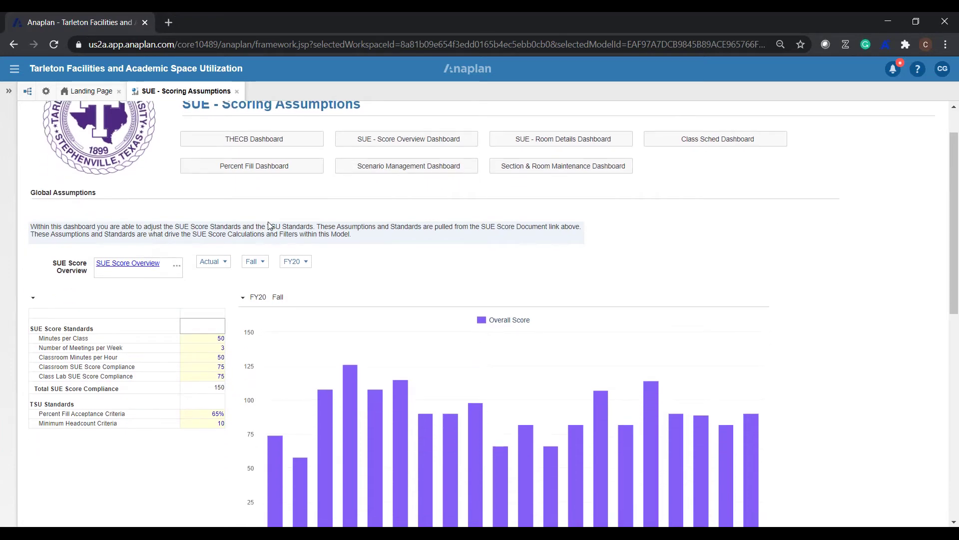
{"action": "left_click", "coordinate": [119, 264]}
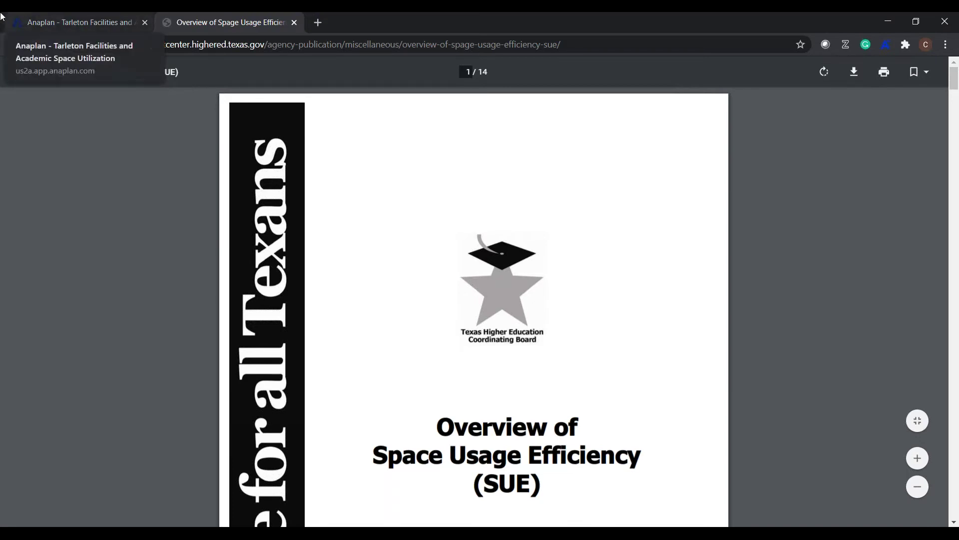
{"action": "left_click", "coordinate": [79, 23]}
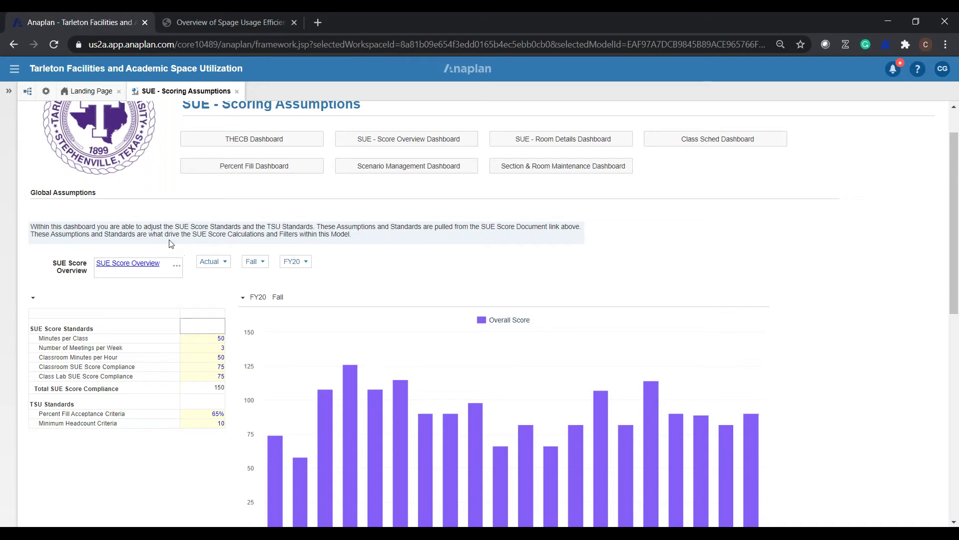
{"action": "scroll", "coordinate": [169, 243], "scroll_direction": "down", "scroll_amount": 2}
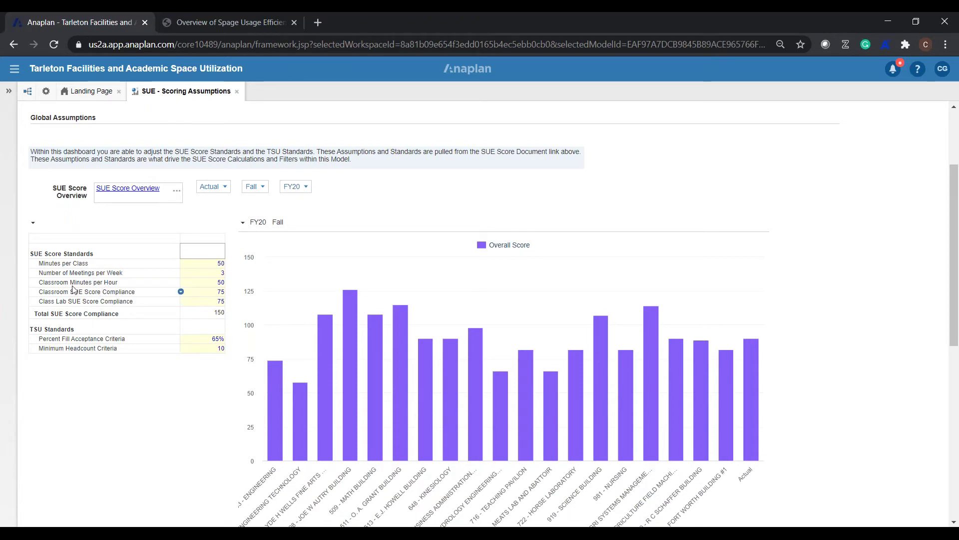
Step: Change Classroom Minutes per Hour to 60 and review the resulting score chart
{"action": "left_click", "coordinate": [219, 283]}
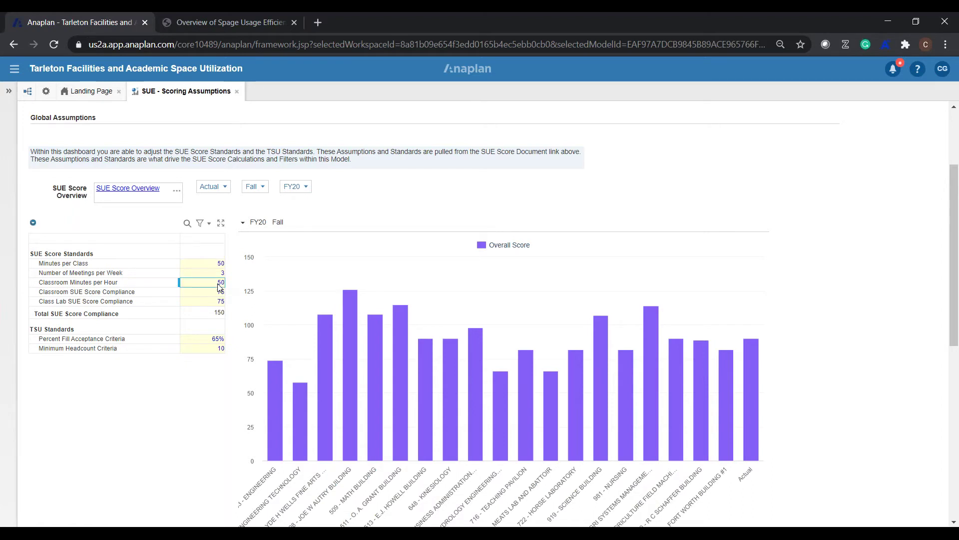
{"action": "type", "text": "60"}
{"action": "key", "text": "Return"}
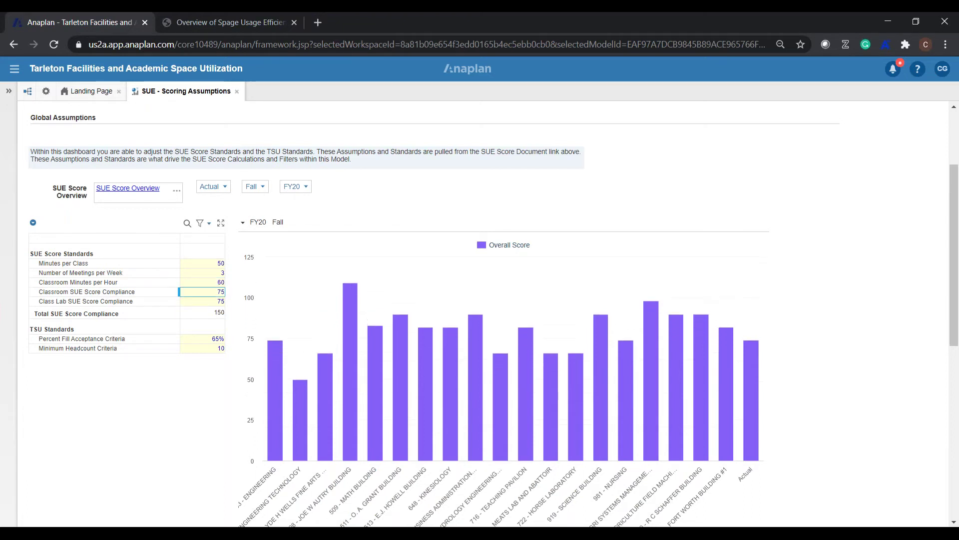
{"action": "mouse_move", "coordinate": [305, 384]}
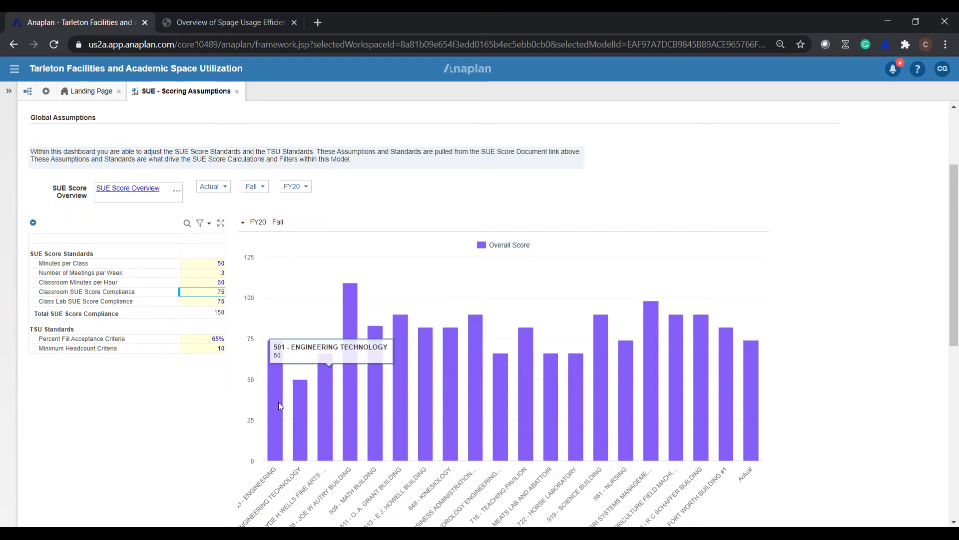
{"action": "mouse_move", "coordinate": [278, 418]}
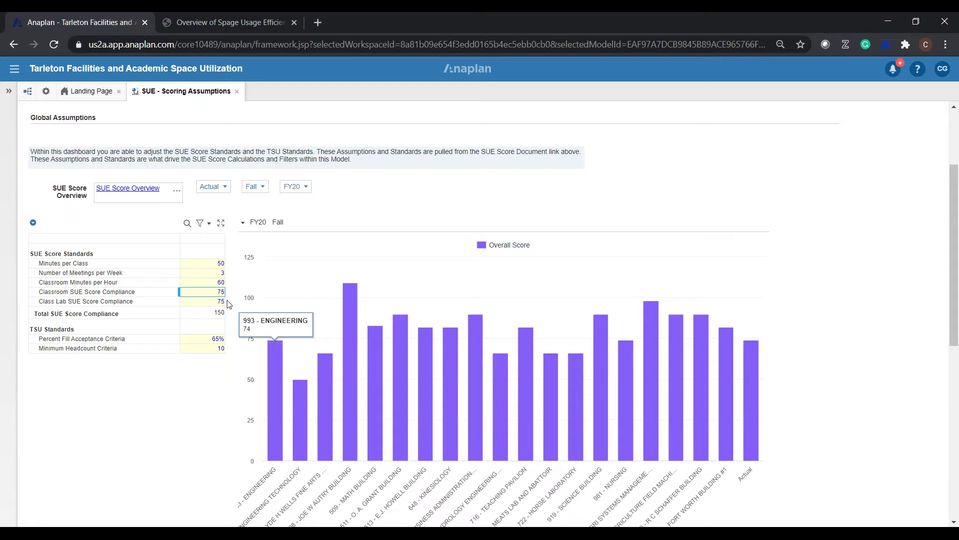
Step: Restore Classroom Minutes per Hour to 50, review the scoring tables, and open the THECB dashboard
{"action": "left_click", "coordinate": [219, 283]}
{"action": "type", "text": "50"}
{"action": "key", "text": "Return"}
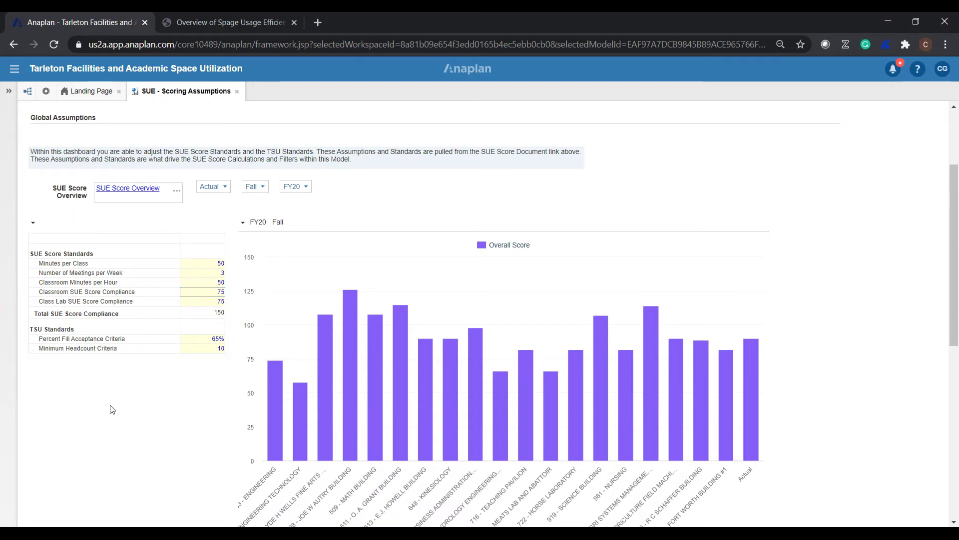
{"action": "scroll", "coordinate": [112, 409], "scroll_direction": "down", "scroll_amount": 7}
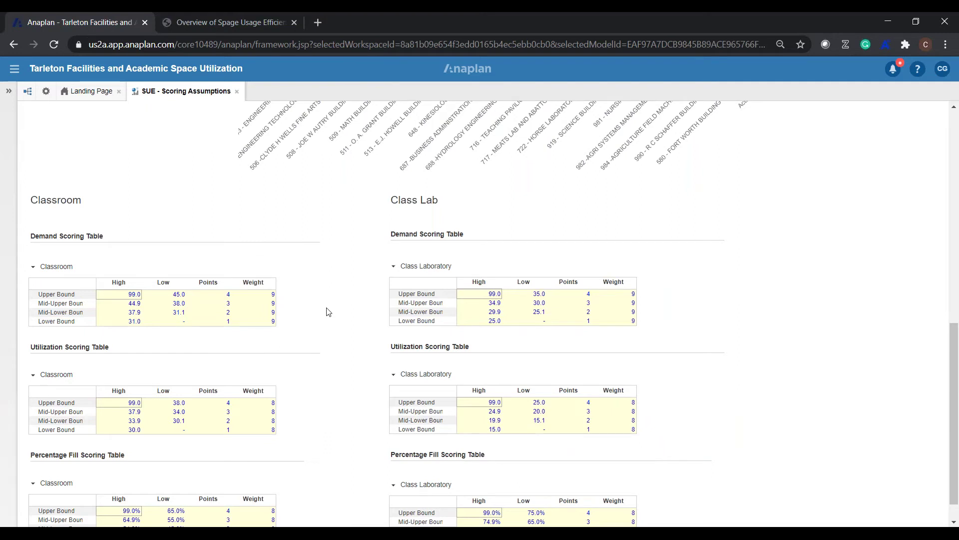
{"action": "scroll", "coordinate": [329, 312], "scroll_direction": "down", "scroll_amount": 1}
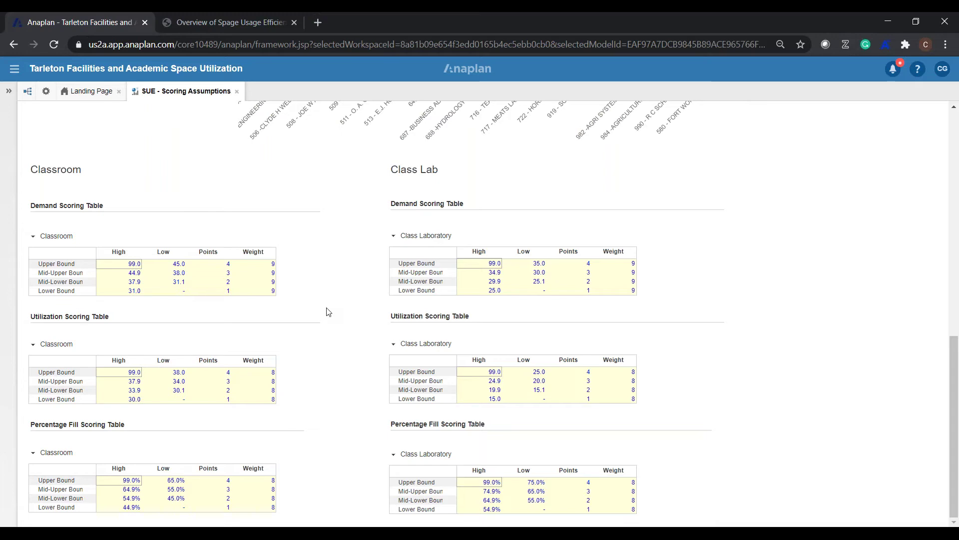
{"action": "scroll", "coordinate": [328, 312], "scroll_direction": "up", "scroll_amount": 10}
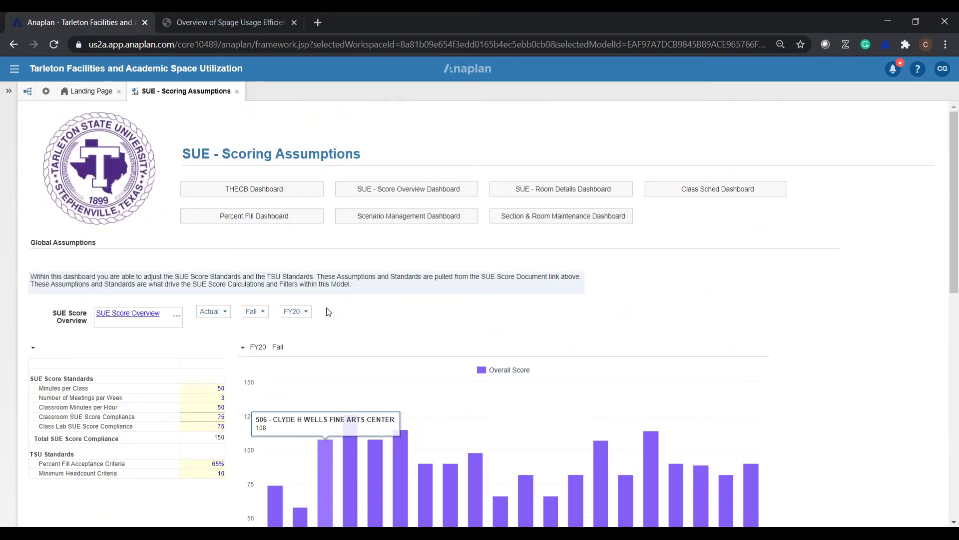
{"action": "left_click", "coordinate": [253, 189]}
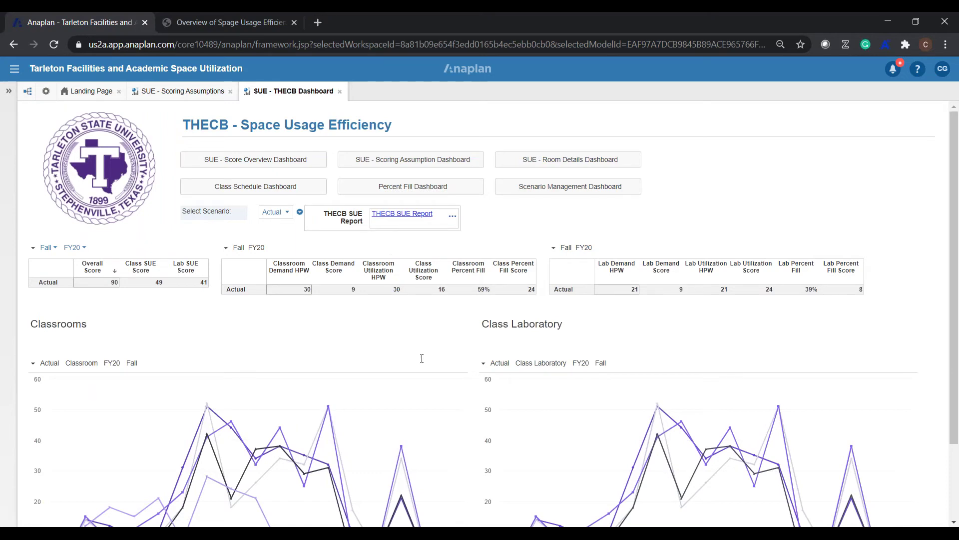
Step: View the THECB SUE Fall 2019 report PDF, then return to the THECB dashboard
{"action": "scroll", "coordinate": [421, 359], "scroll_direction": "down", "scroll_amount": 1}
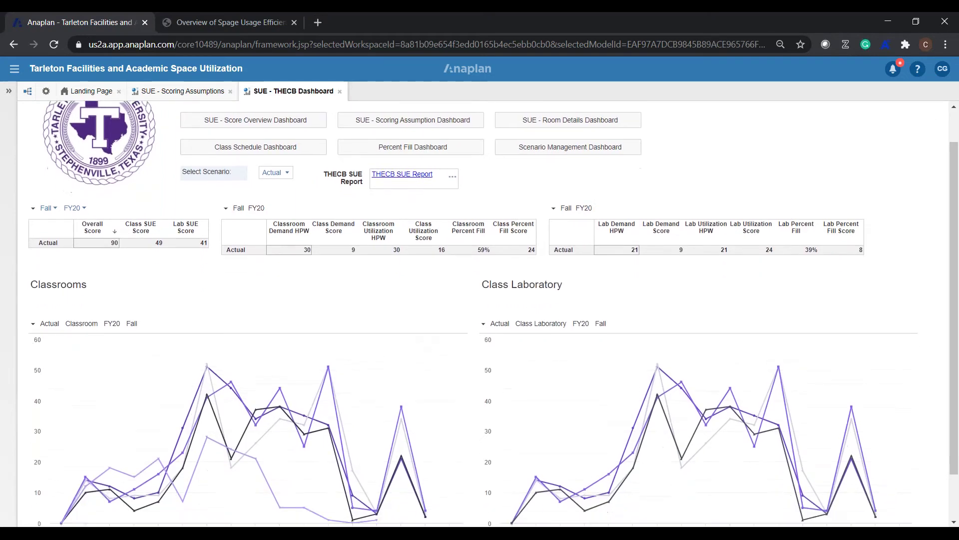
{"action": "scroll", "coordinate": [421, 350], "scroll_direction": "down", "scroll_amount": 1}
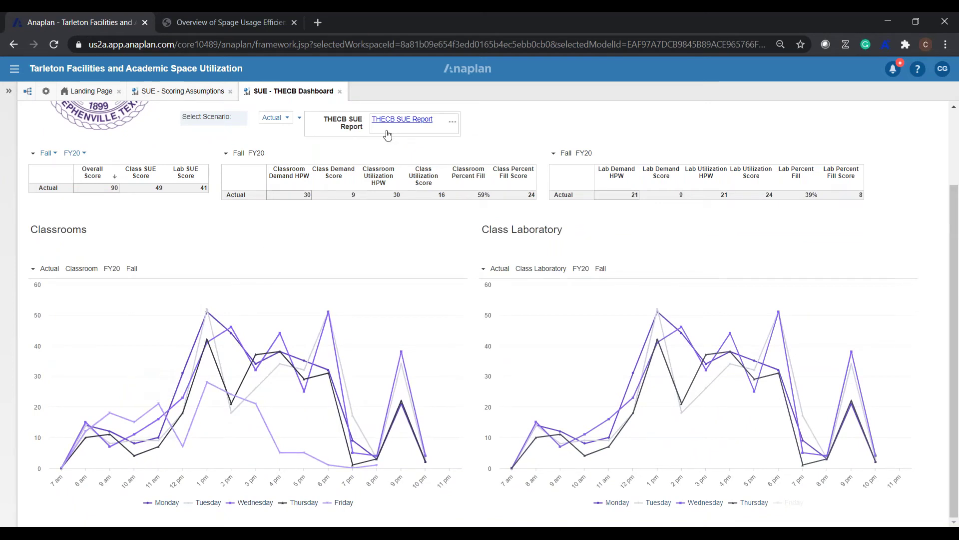
{"action": "left_click", "coordinate": [421, 118]}
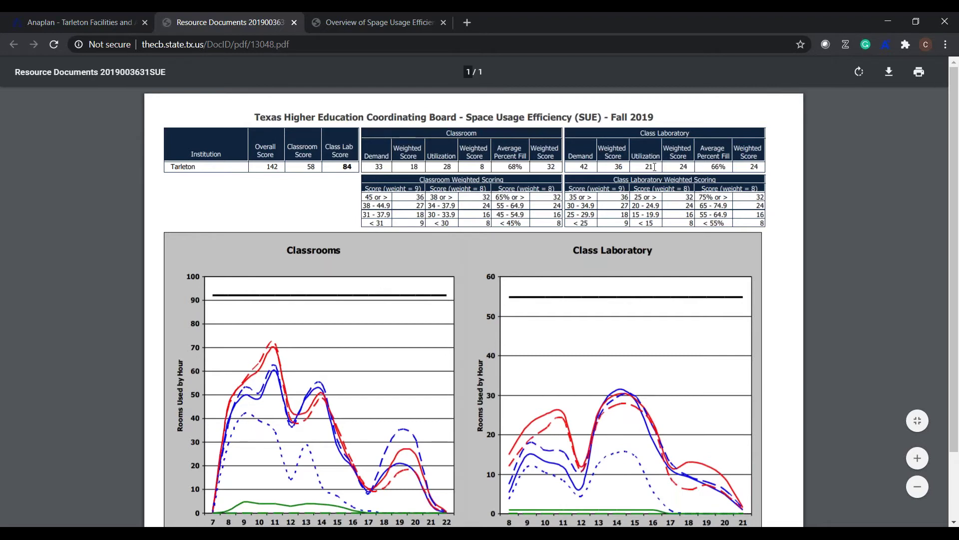
{"action": "left_click", "coordinate": [73, 22]}
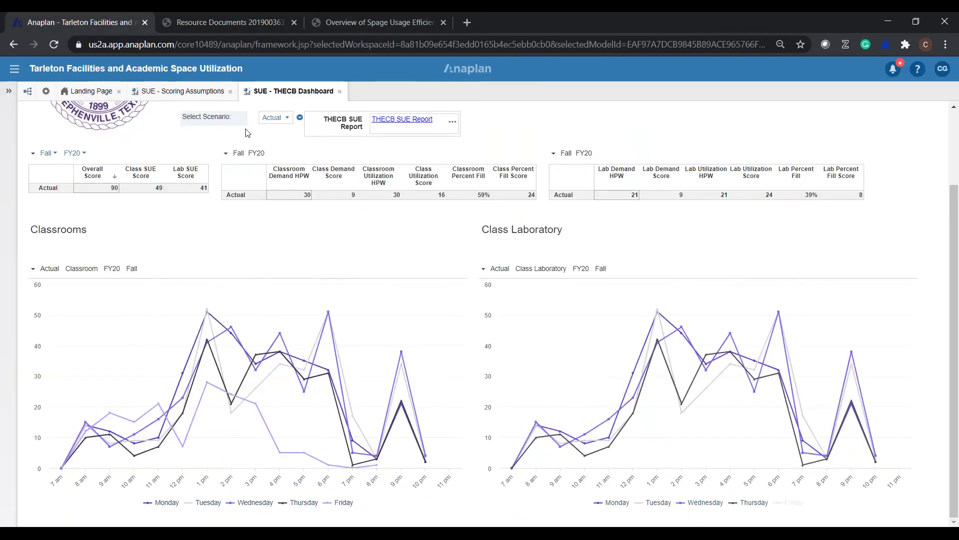
{"action": "scroll", "coordinate": [210, 145], "scroll_direction": "up", "scroll_amount": 3}
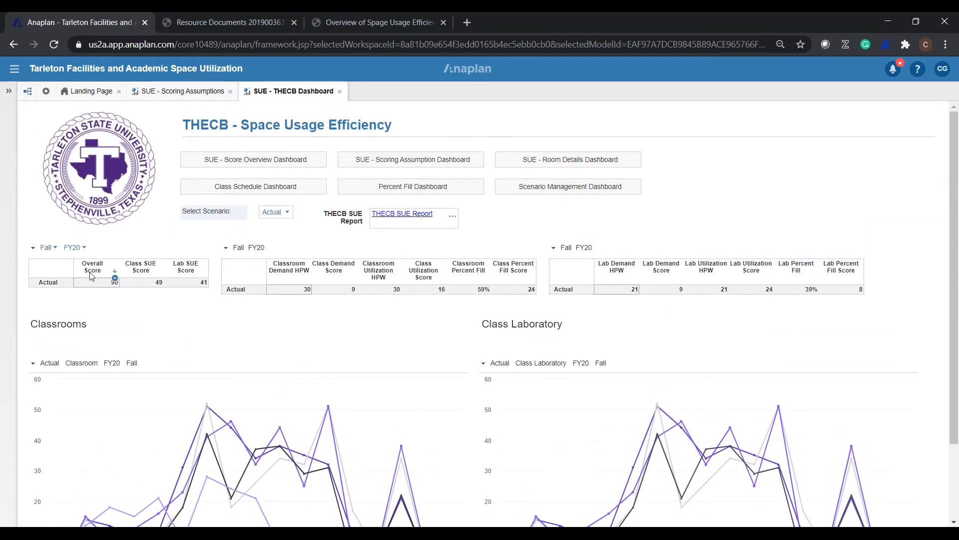
{"action": "left_click", "coordinate": [73, 248]}
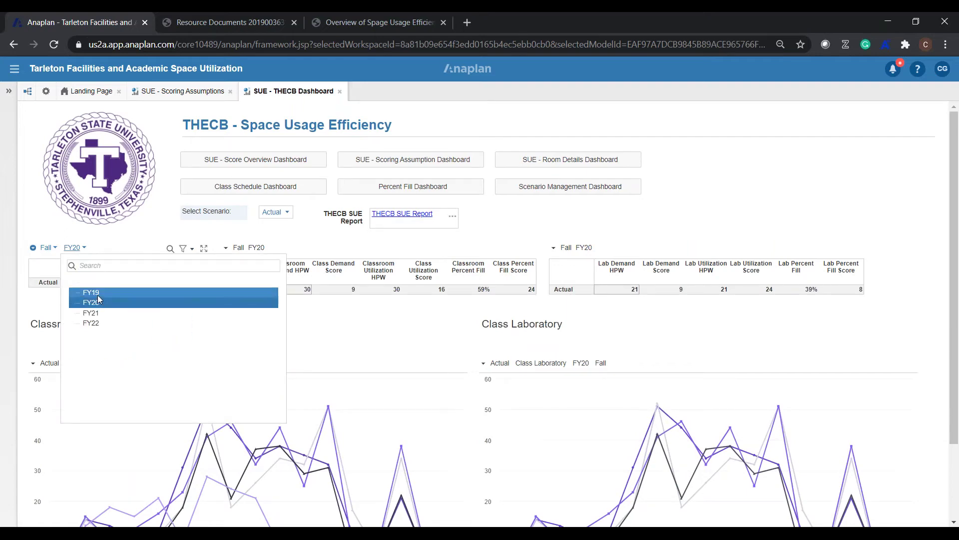
Step: Preview the THECB scores for FY19 and the Spring term, then switch back to Fall
{"action": "left_click", "coordinate": [97, 294]}
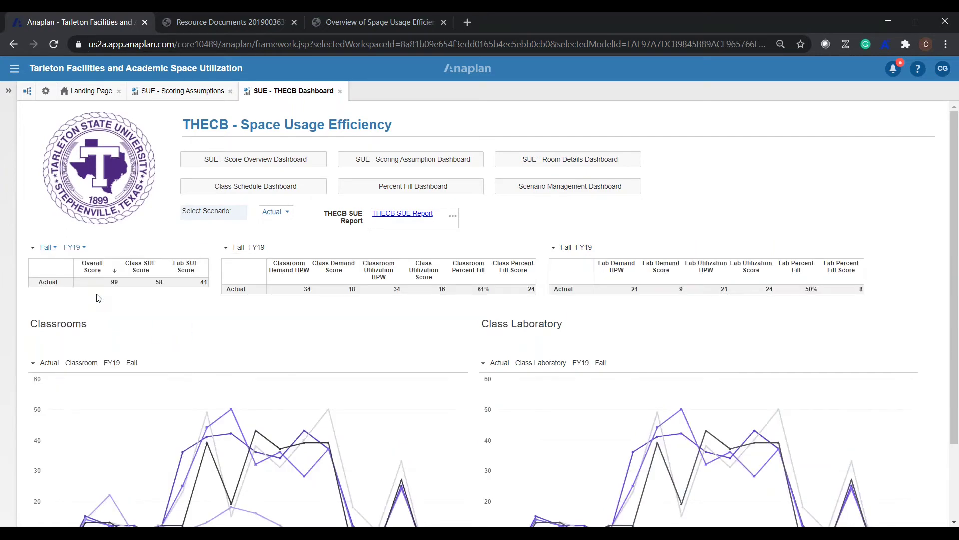
{"action": "left_click", "coordinate": [54, 251]}
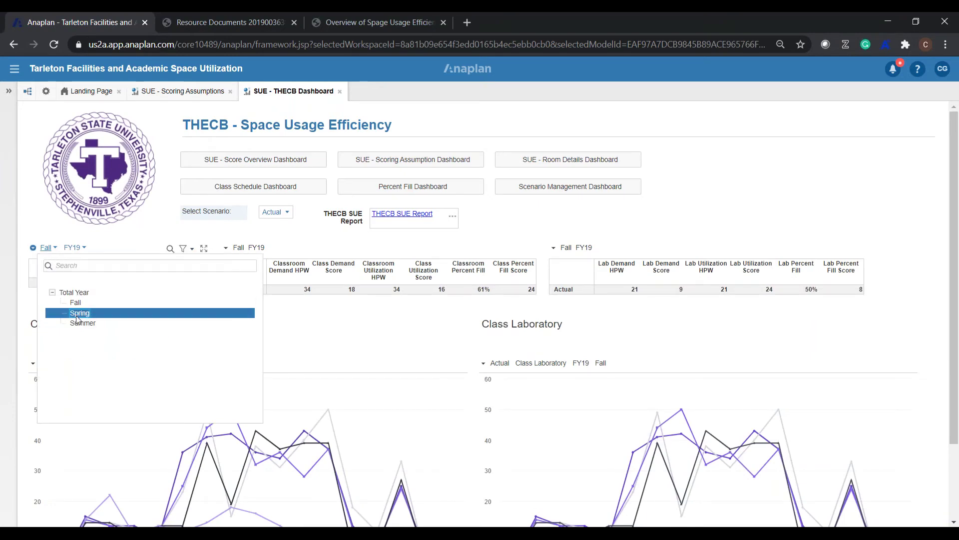
{"action": "left_click", "coordinate": [77, 314]}
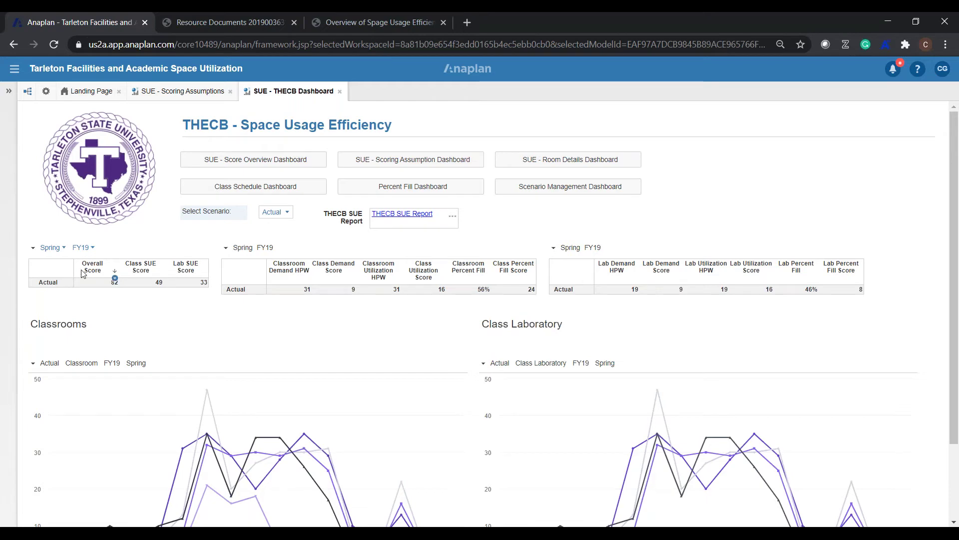
{"action": "left_click", "coordinate": [62, 250]}
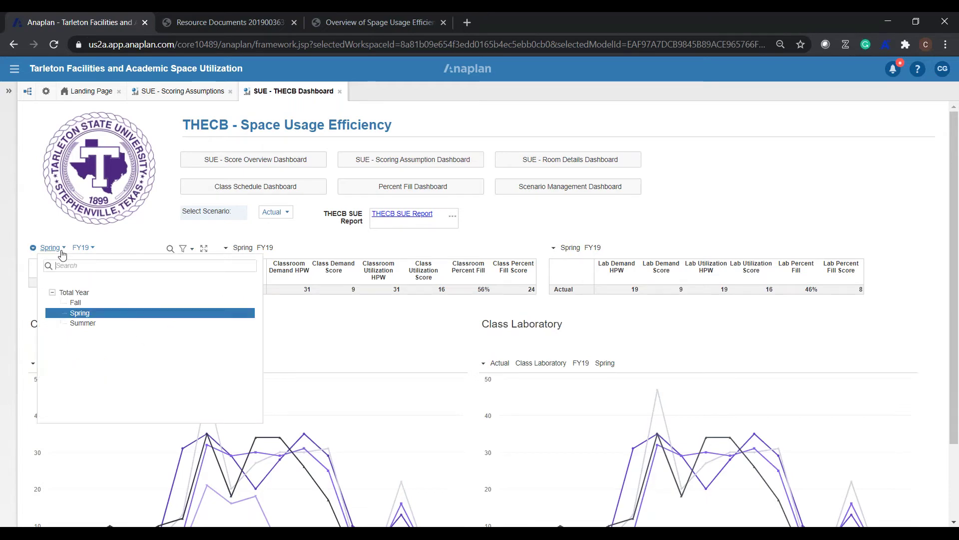
{"action": "left_click", "coordinate": [80, 301]}
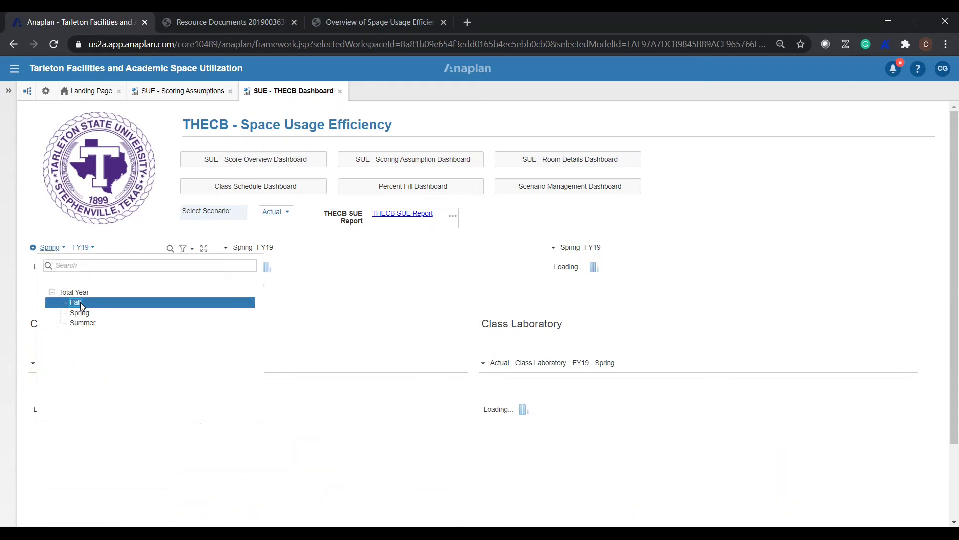
Step: Switch the THECB dashboard to FY20 and open the SUE Score Overview dashboard
{"action": "left_click", "coordinate": [83, 249]}
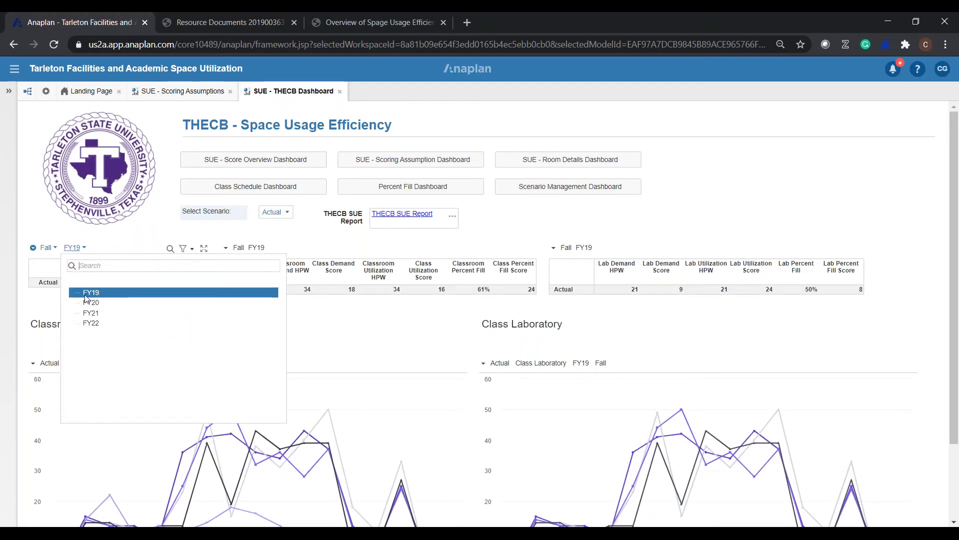
{"action": "left_click", "coordinate": [87, 303]}
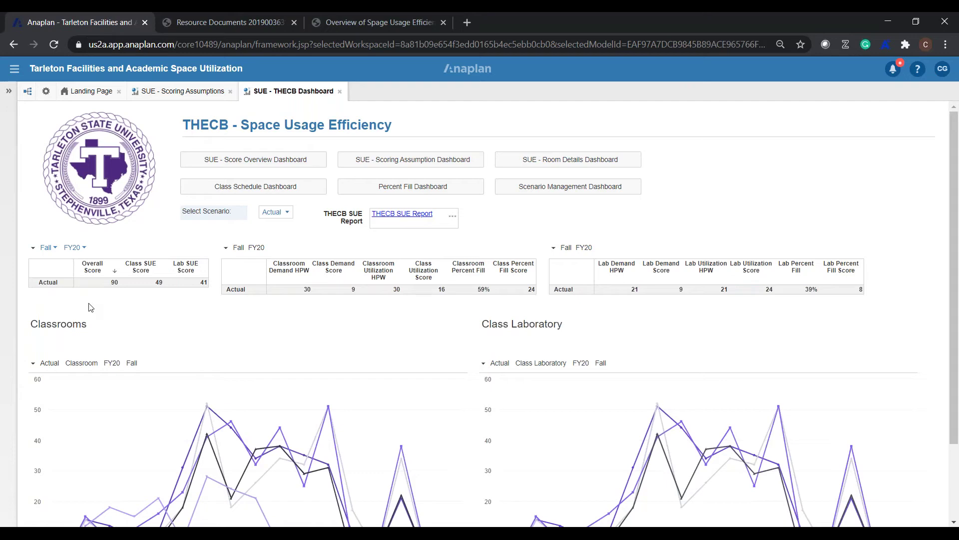
{"action": "left_click", "coordinate": [289, 165]}
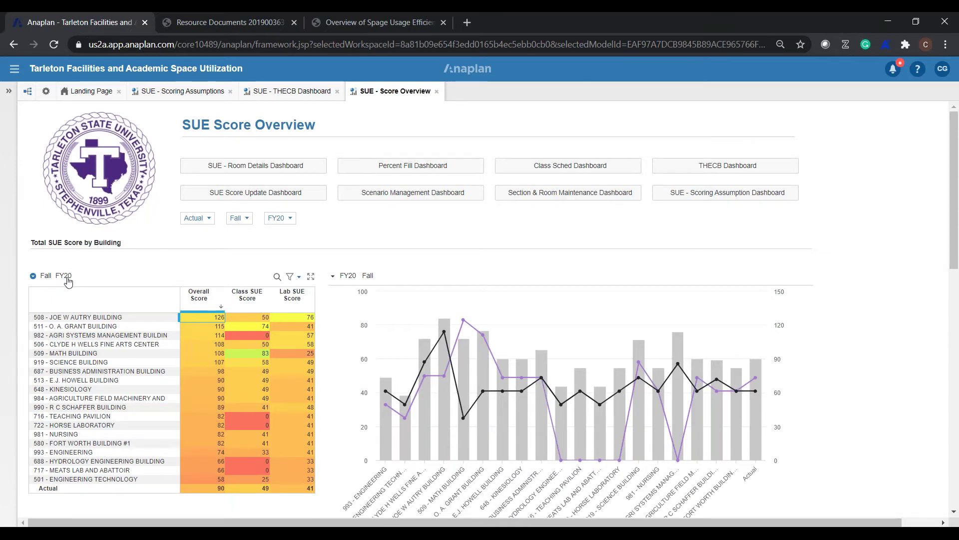
Step: Scroll to the FY20 Fall classroom and lab building score grids, led by Math Building at 83
{"action": "left_click", "coordinate": [230, 257]}
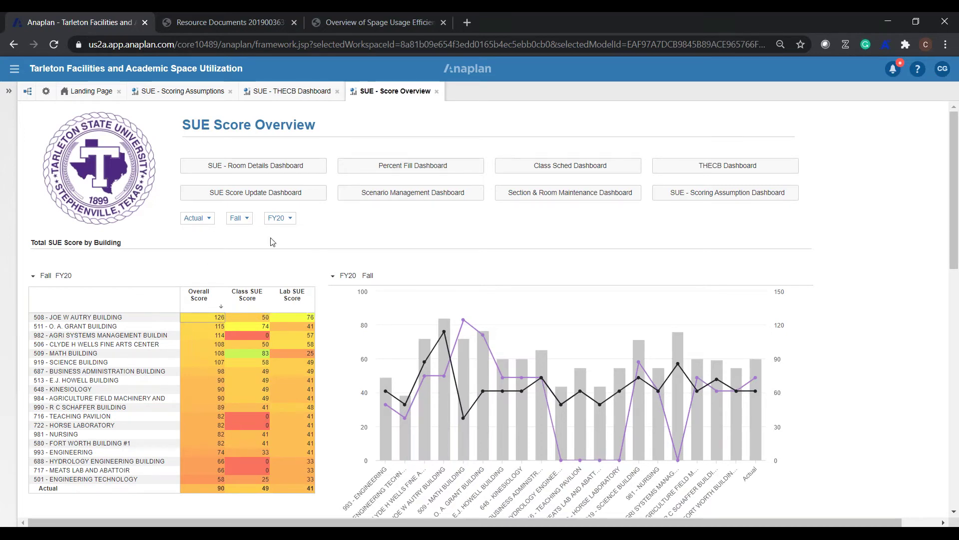
{"action": "scroll", "coordinate": [265, 244], "scroll_direction": "down", "scroll_amount": 2}
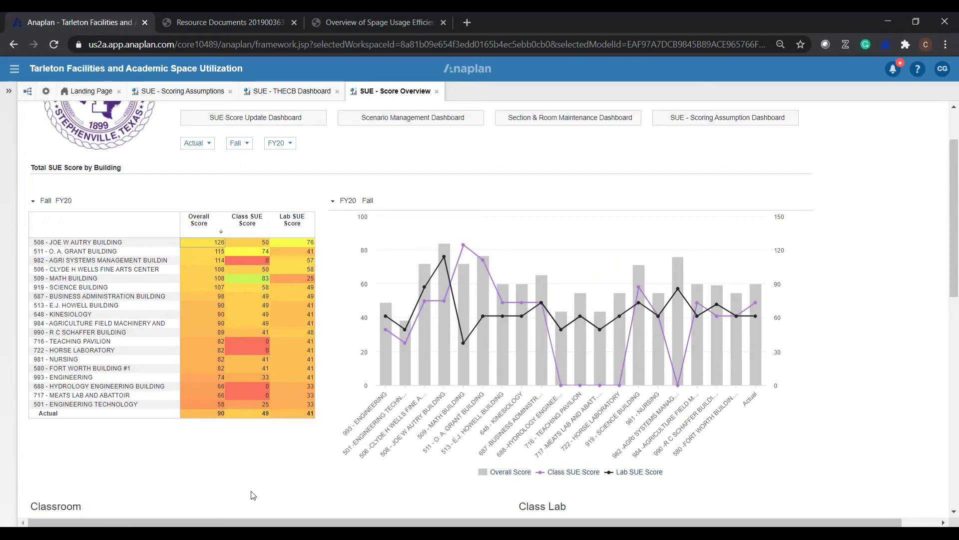
{"action": "scroll", "coordinate": [254, 495], "scroll_direction": "down", "scroll_amount": 3}
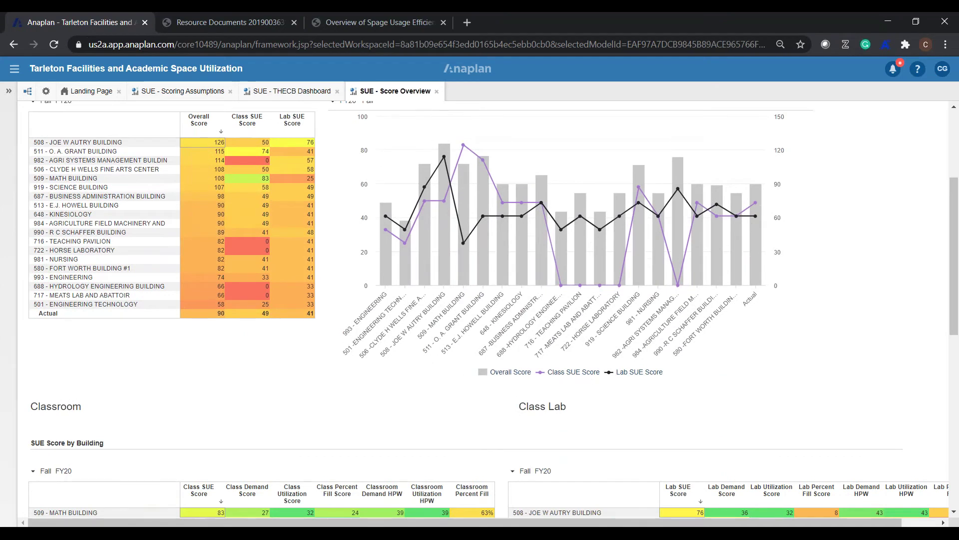
{"action": "scroll", "coordinate": [494, 310], "scroll_direction": "down", "scroll_amount": 3}
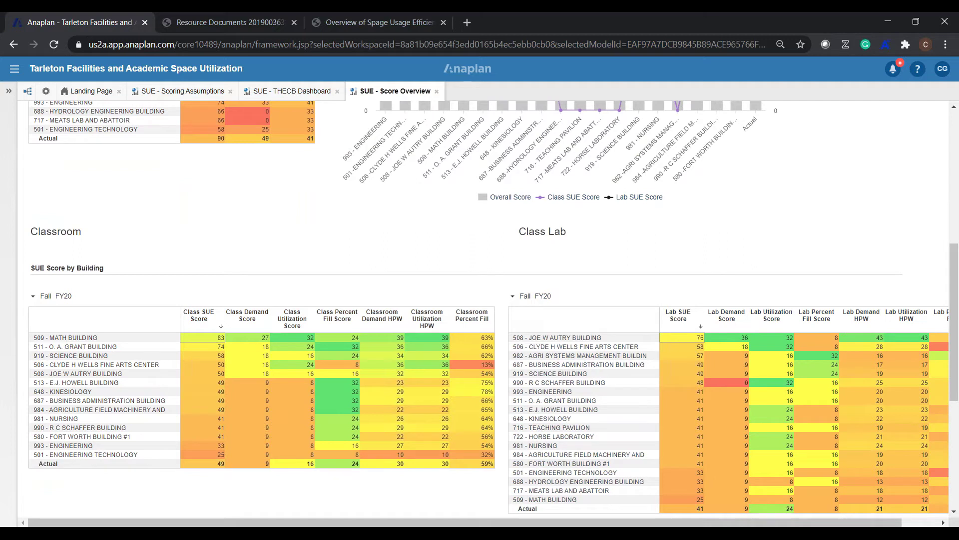
{"action": "scroll", "coordinate": [494, 307], "scroll_direction": "down", "scroll_amount": 1}
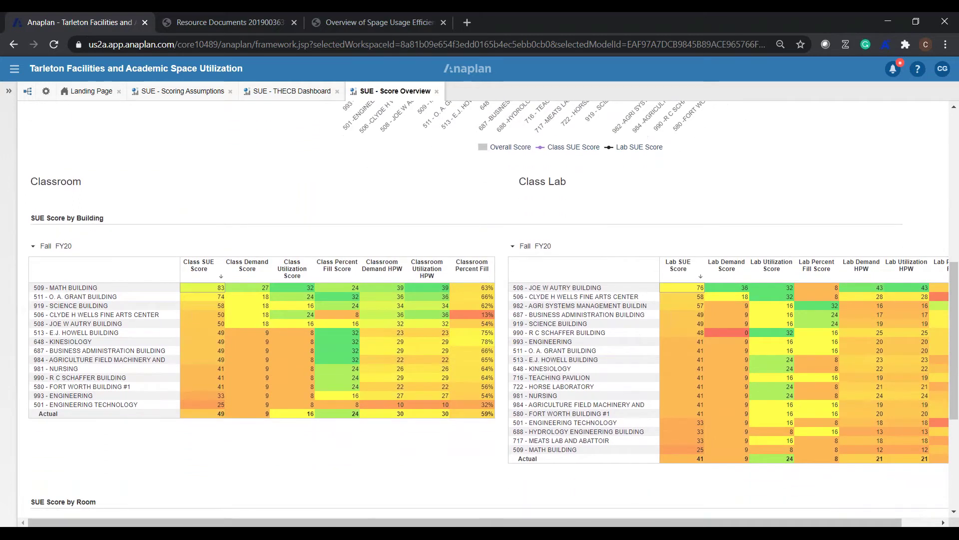
{"action": "scroll", "coordinate": [494, 300], "scroll_direction": "down", "scroll_amount": 1}
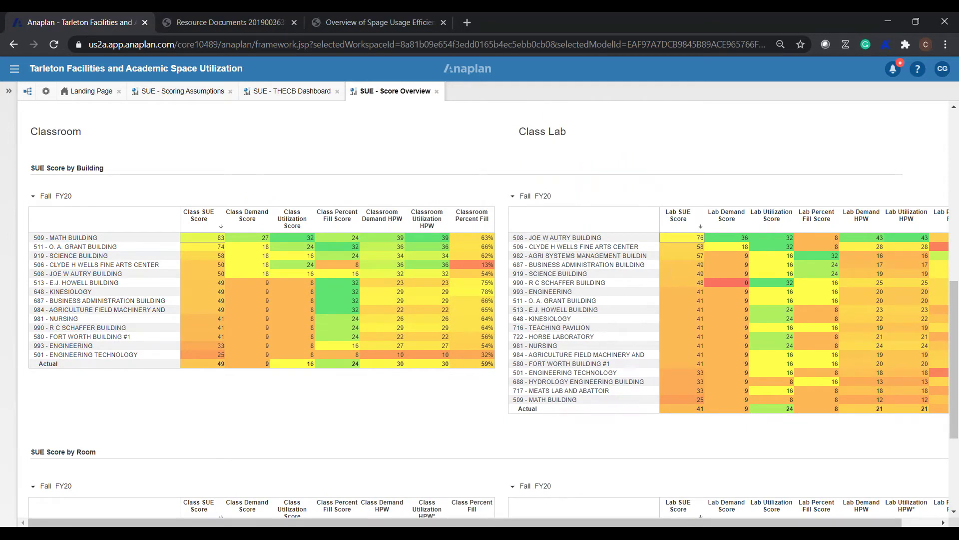
{"action": "scroll", "coordinate": [493, 300], "scroll_direction": "down", "scroll_amount": 1}
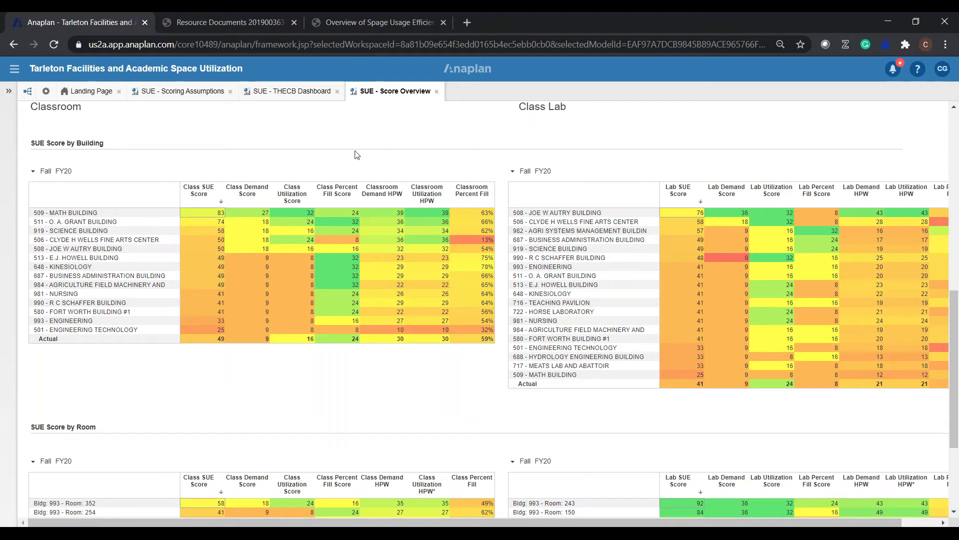
{"action": "scroll", "coordinate": [357, 155], "scroll_direction": "down", "scroll_amount": 1}
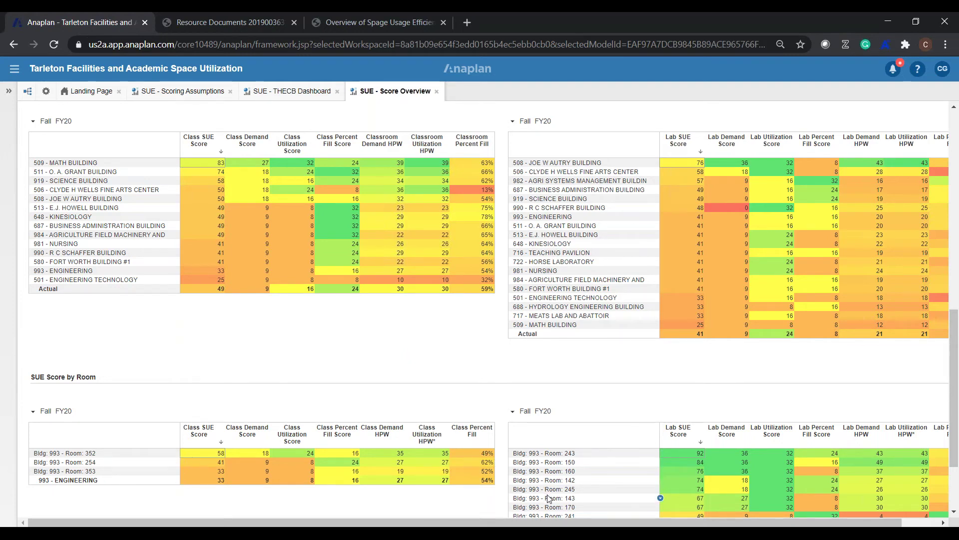
Step: List room scores for 509 - MATH BUILDING and select Room 208's 83% Class Percent Fill
{"action": "left_click", "coordinate": [58, 165]}
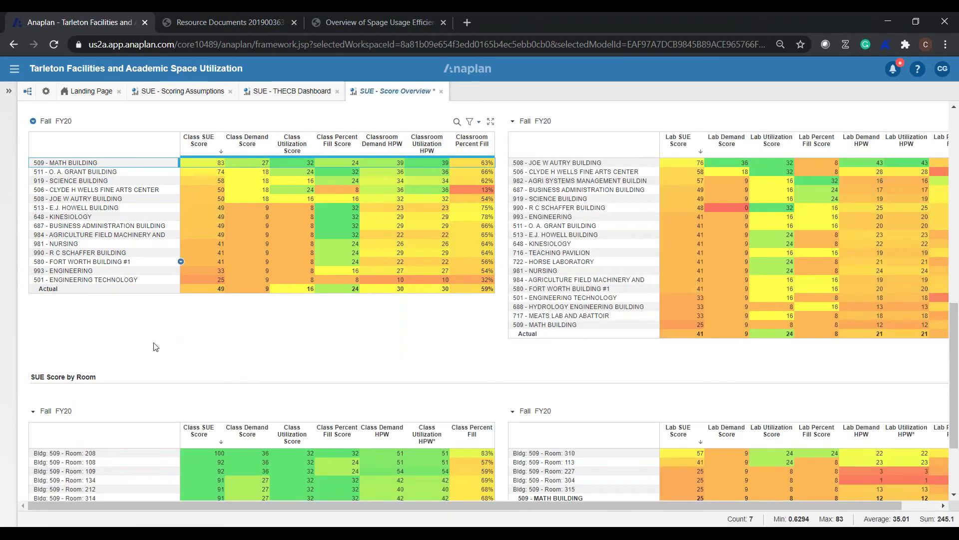
{"action": "scroll", "coordinate": [155, 374], "scroll_direction": "down", "scroll_amount": 3}
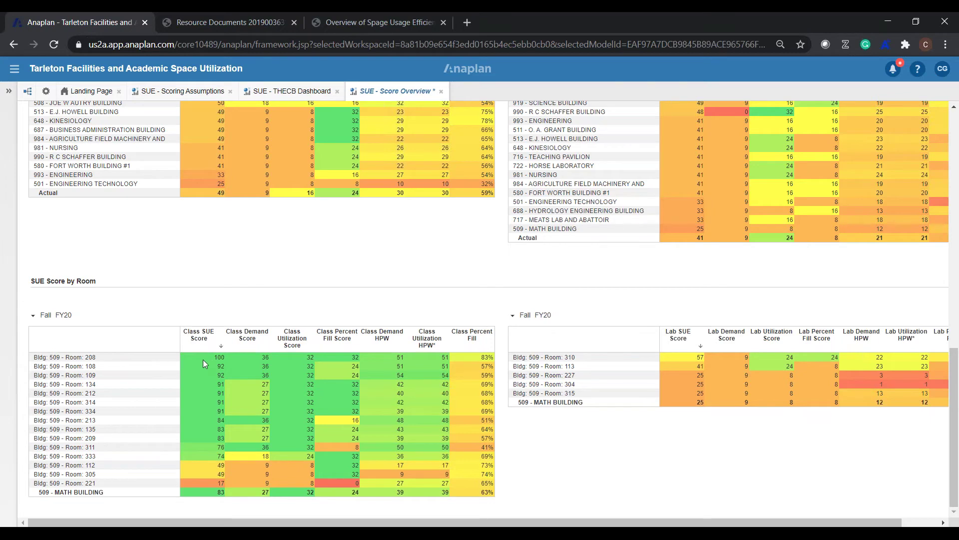
{"action": "left_click", "coordinate": [483, 358]}
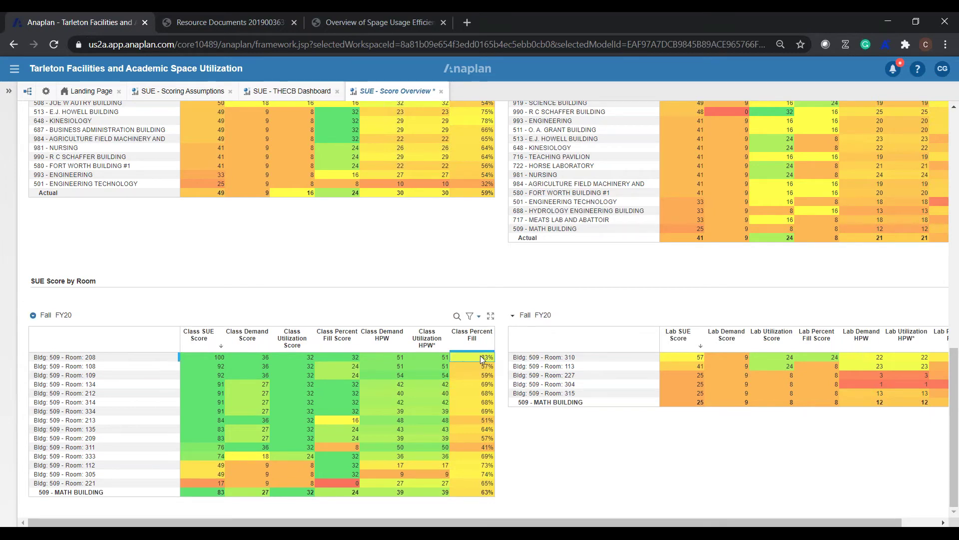
{"action": "right_click", "coordinate": [483, 359]}
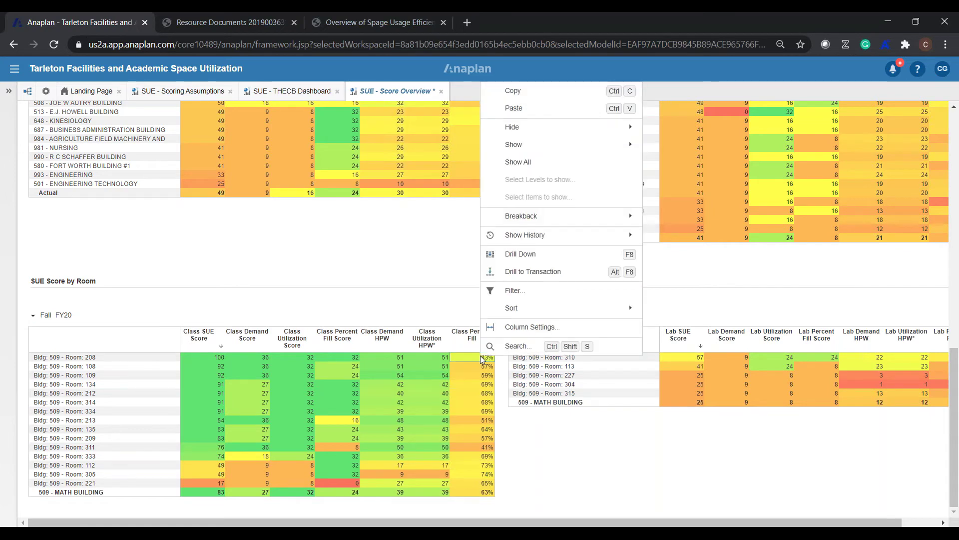
{"action": "left_click", "coordinate": [522, 254]}
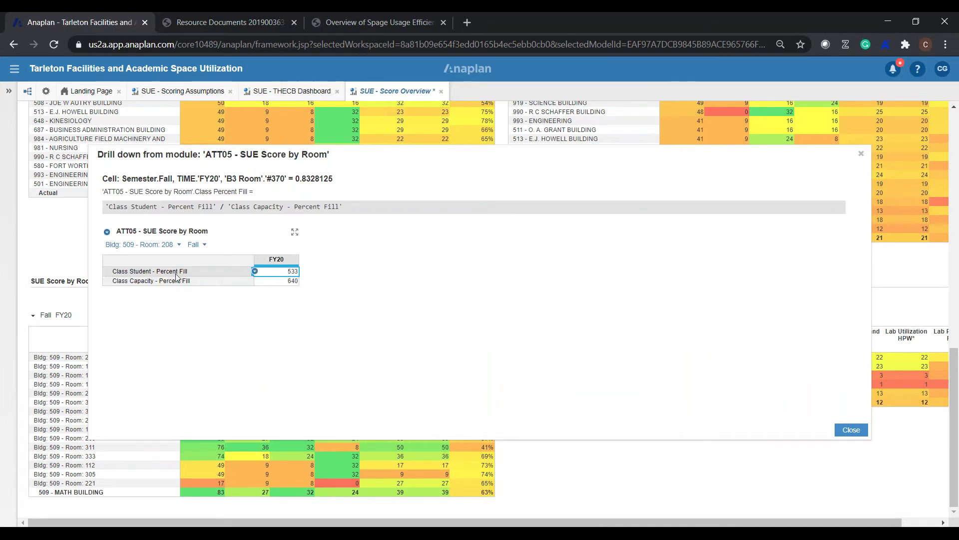
{"action": "left_click", "coordinate": [274, 274]}
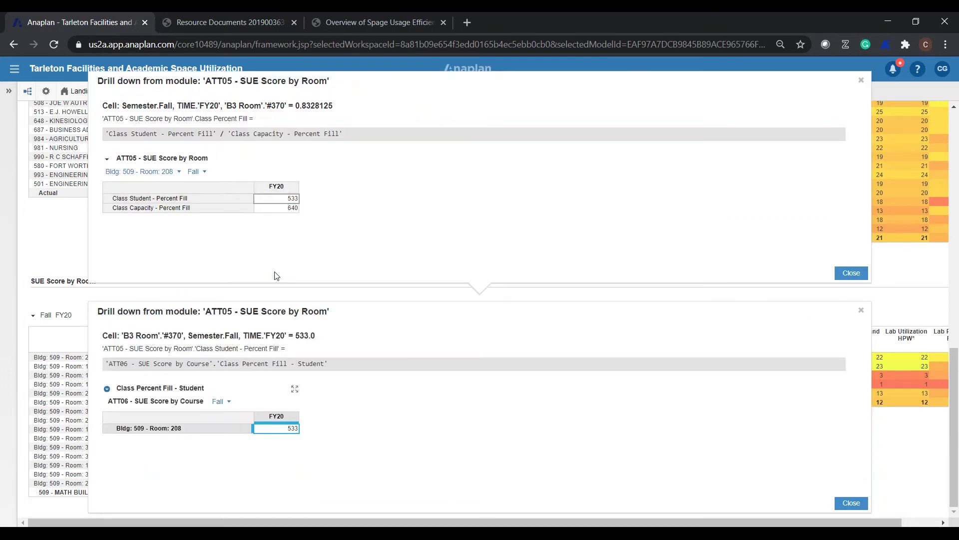
{"action": "left_click", "coordinate": [275, 276]}
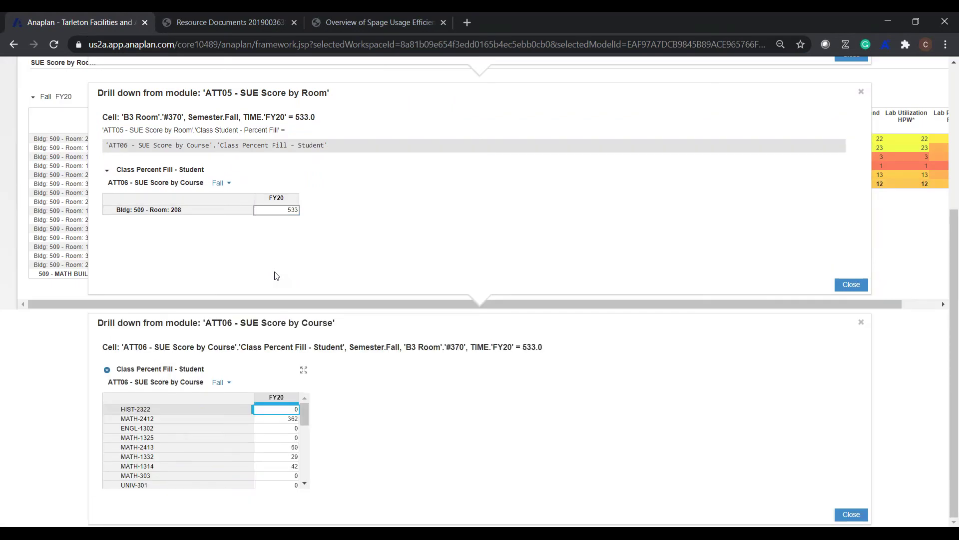
{"action": "mouse_move", "coordinate": [173, 470]}
{"action": "key", "text": "Escape"}
{"action": "key", "text": "Escape"}
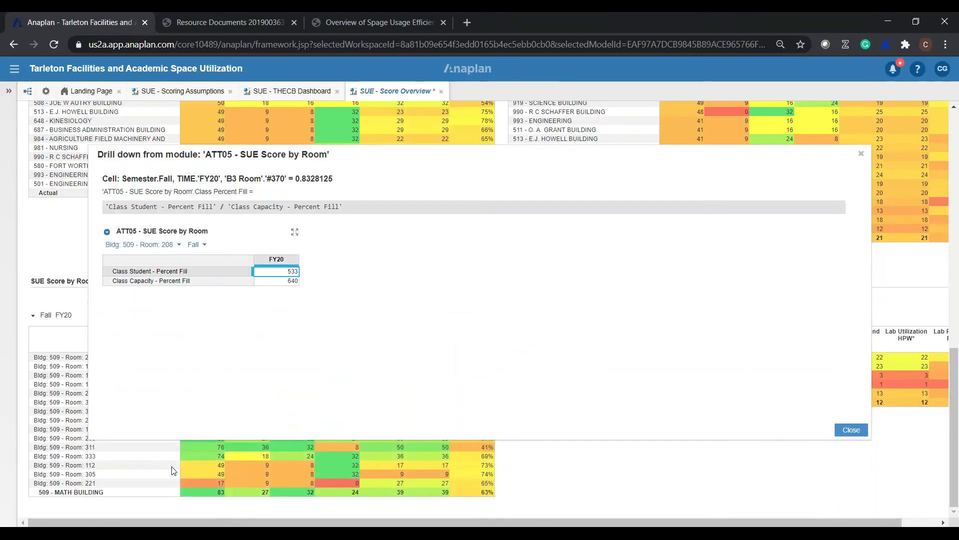
{"action": "key", "text": "Escape"}
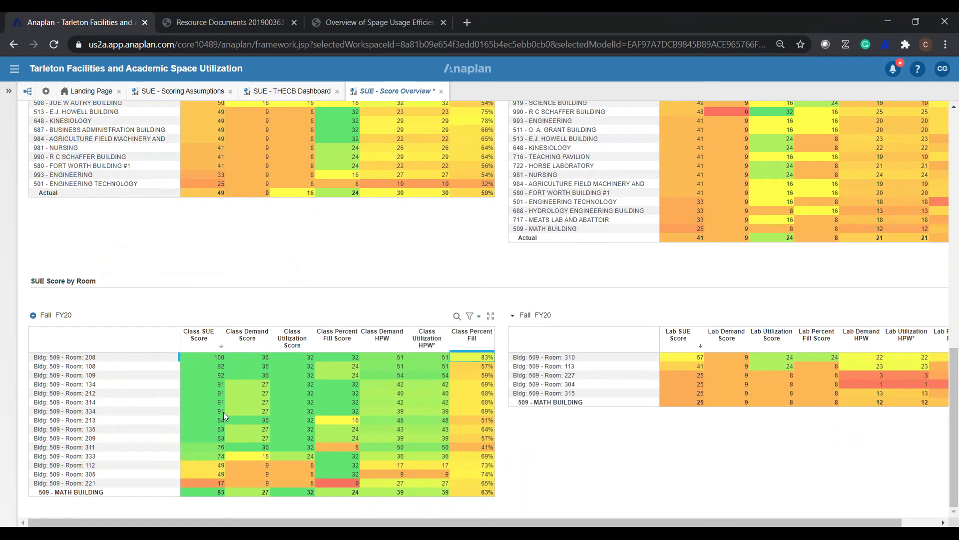
{"action": "left_click", "coordinate": [561, 464]}
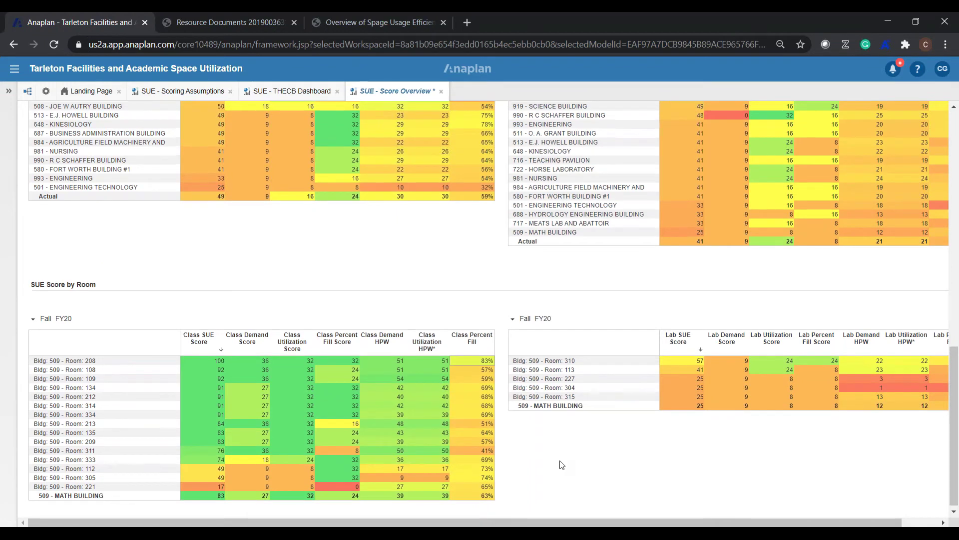
{"action": "scroll", "coordinate": [561, 464], "scroll_direction": "up", "scroll_amount": 10}
{"action": "scroll", "coordinate": [561, 464], "scroll_direction": "up", "scroll_amount": 3}
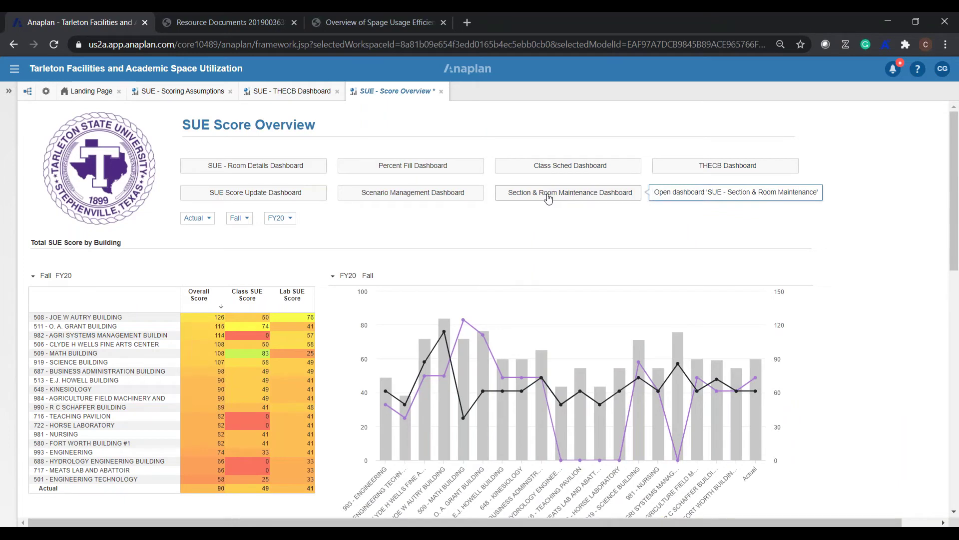
{"action": "left_click", "coordinate": [257, 166]}
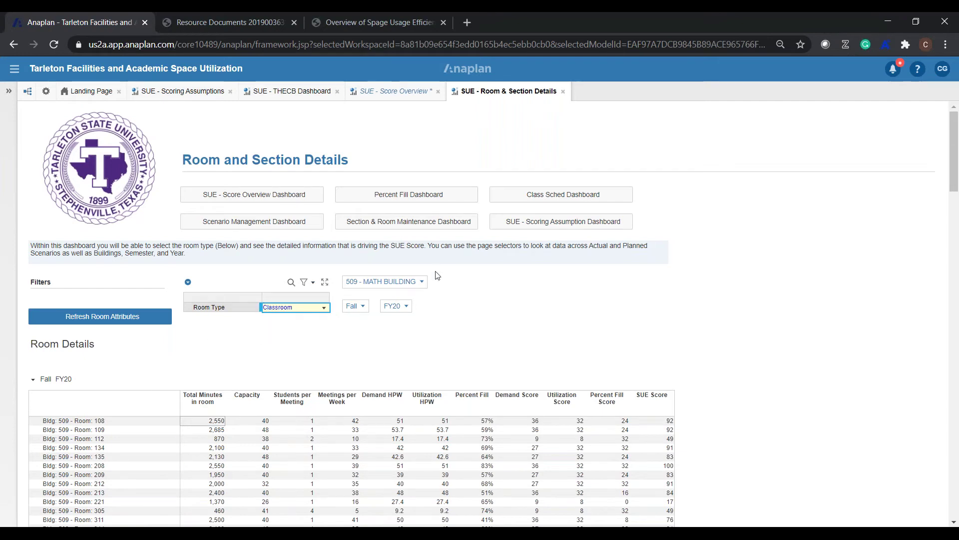
Step: Keep 509 - MATH BUILDING as the building and scroll to its 15 Fall FY20 classroom details
{"action": "left_click", "coordinate": [421, 281]}
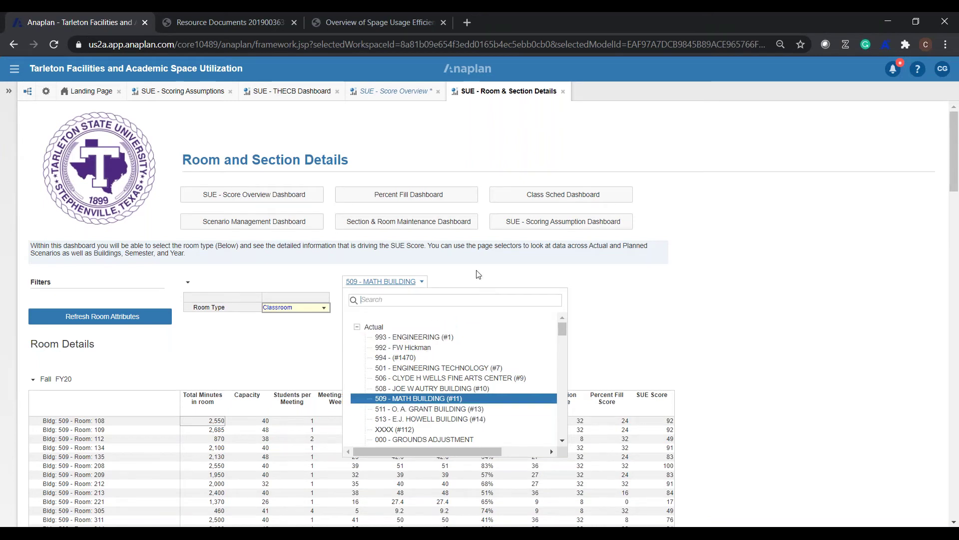
{"action": "left_click", "coordinate": [605, 268]}
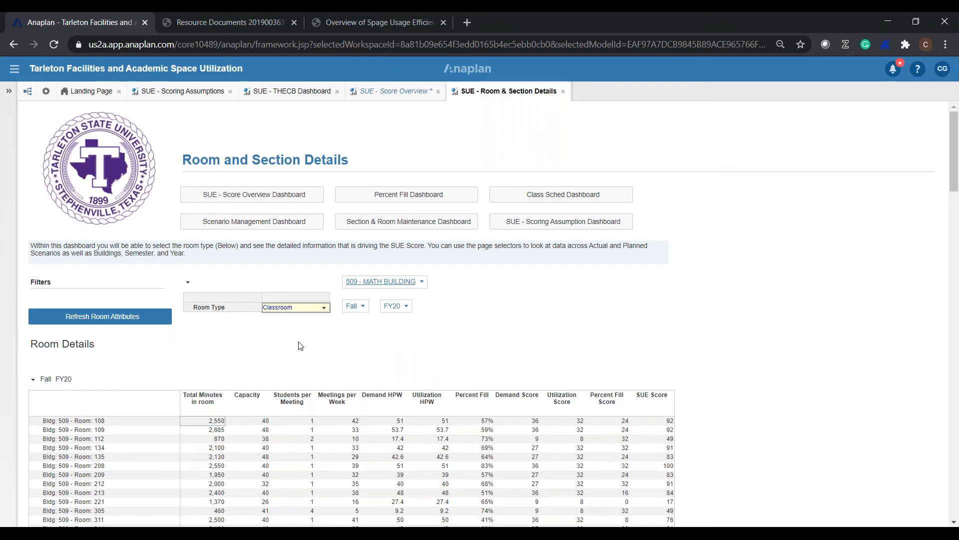
{"action": "scroll", "coordinate": [283, 348], "scroll_direction": "down", "scroll_amount": 2}
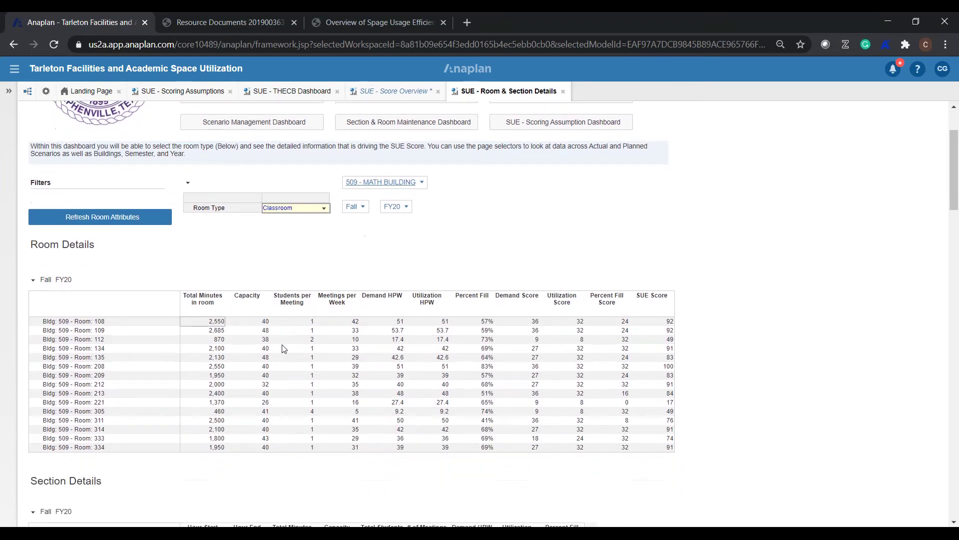
Step: Review Room 208's Fall FY20 sections, MATH-2412 through HIST-1301, totalling 2,550 minutes at 83.28% fill
{"action": "left_click", "coordinate": [93, 323]}
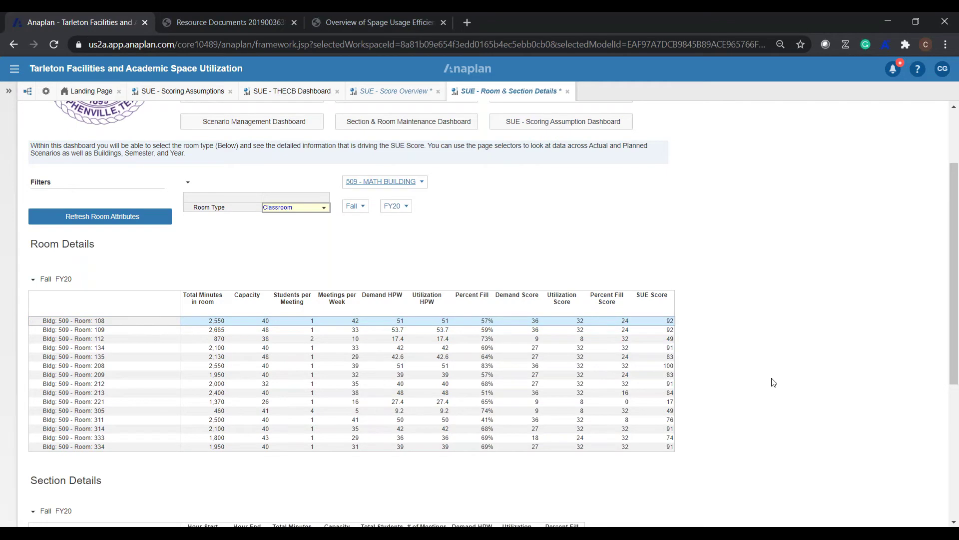
{"action": "scroll", "coordinate": [774, 382], "scroll_direction": "down", "scroll_amount": 1}
{"action": "scroll", "coordinate": [773, 383], "scroll_direction": "down", "scroll_amount": 2}
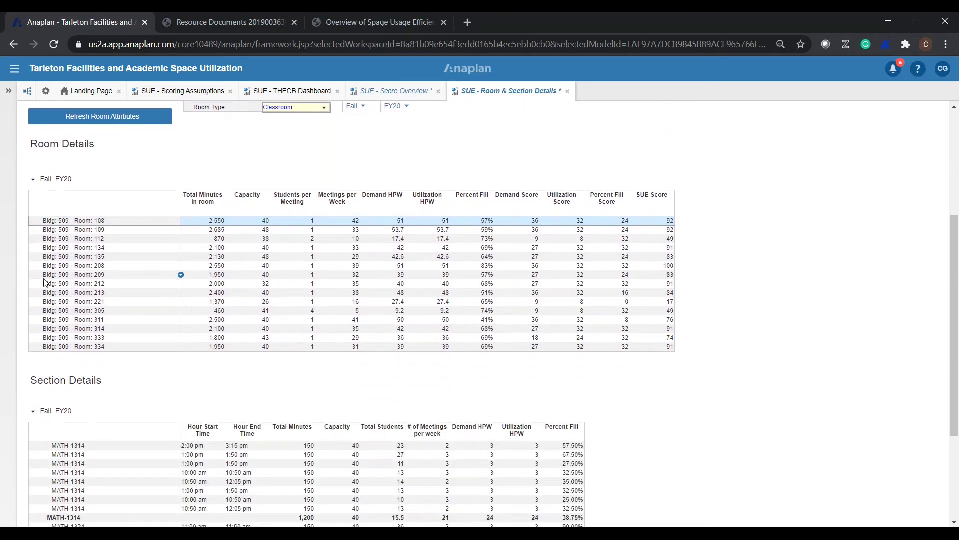
{"action": "left_click", "coordinate": [85, 267]}
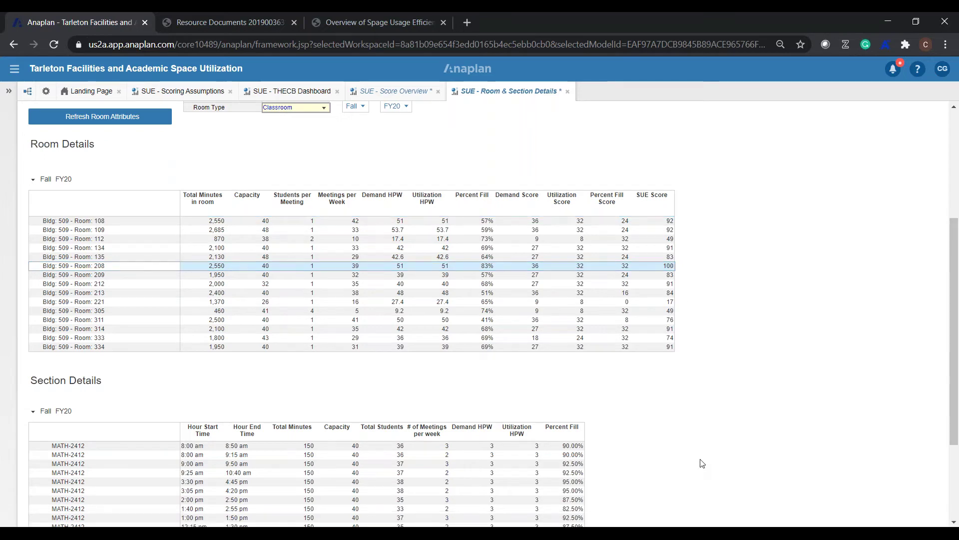
{"action": "scroll", "coordinate": [702, 463], "scroll_direction": "down", "scroll_amount": 1}
{"action": "scroll", "coordinate": [702, 463], "scroll_direction": "down", "scroll_amount": 2}
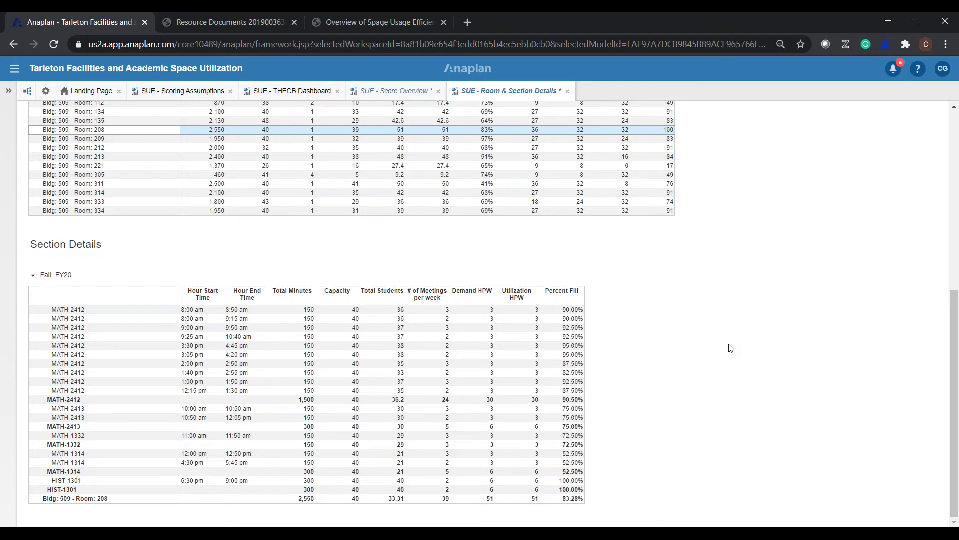
{"action": "scroll", "coordinate": [731, 349], "scroll_direction": "up", "scroll_amount": 7}
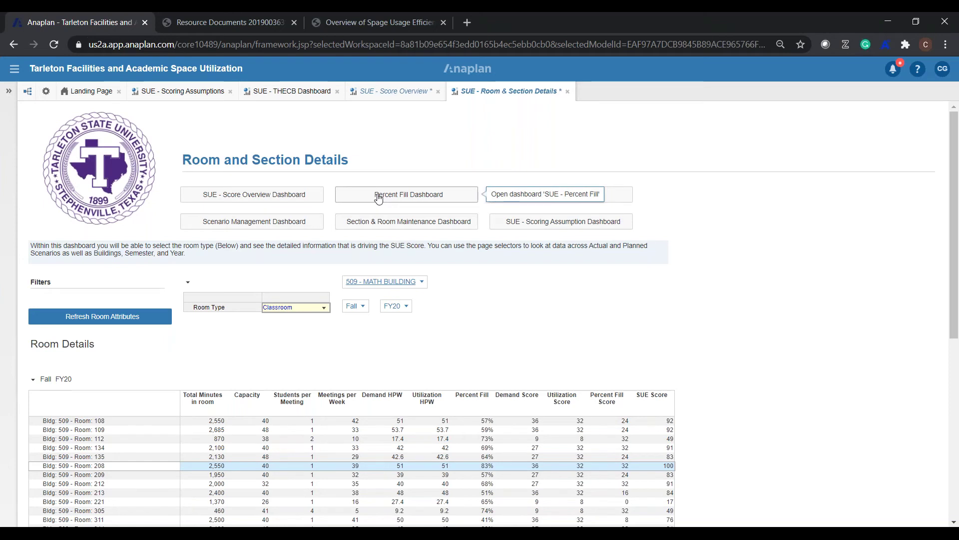
Step: Set Room Type to Class Laboratory and refresh room attributes to list rooms 113, 227, 304, 310, 315
{"action": "left_click", "coordinate": [323, 306]}
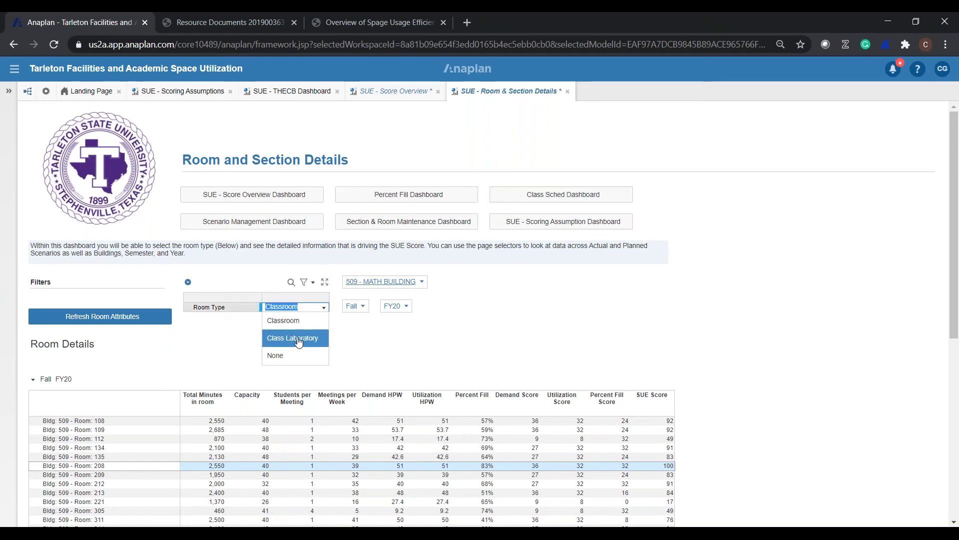
{"action": "left_click", "coordinate": [302, 339]}
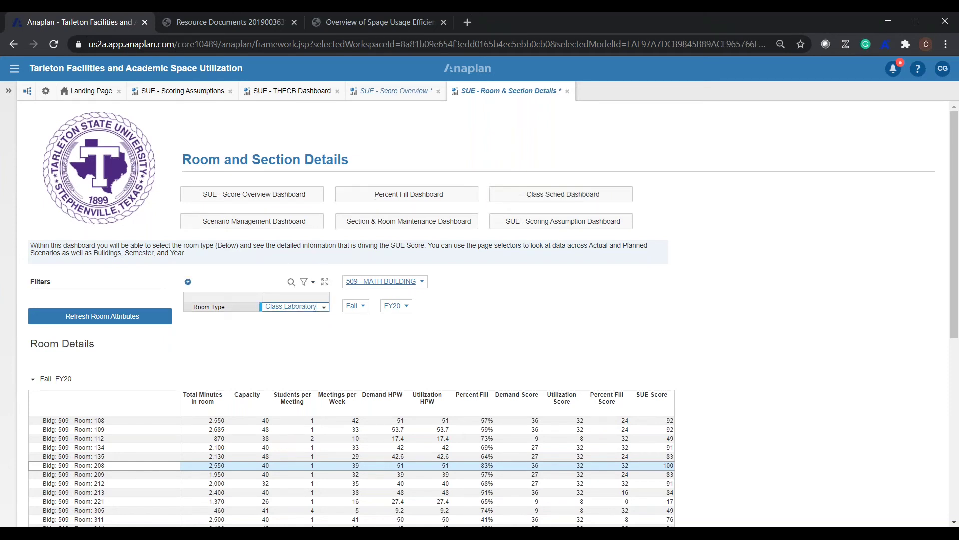
{"action": "left_click", "coordinate": [80, 318]}
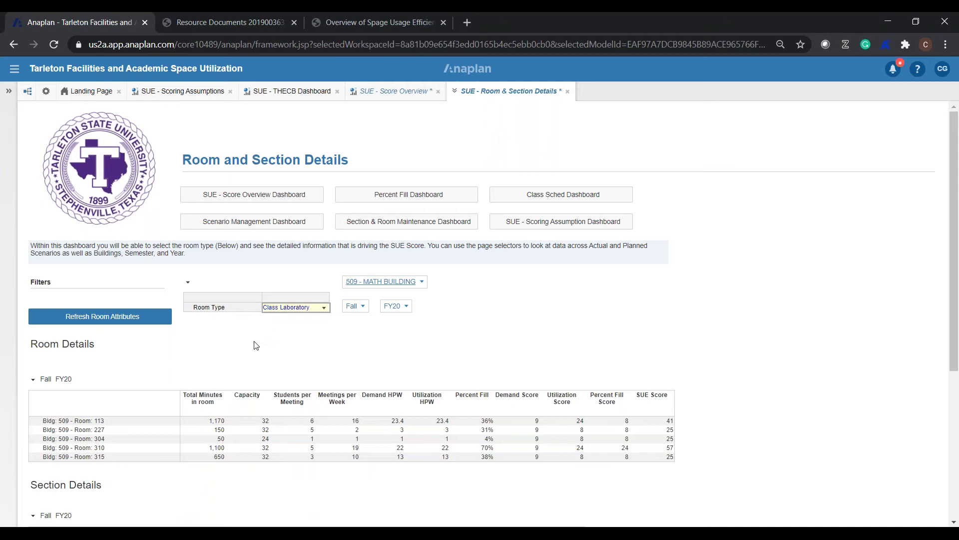
{"action": "scroll", "coordinate": [255, 345], "scroll_direction": "down", "scroll_amount": 2}
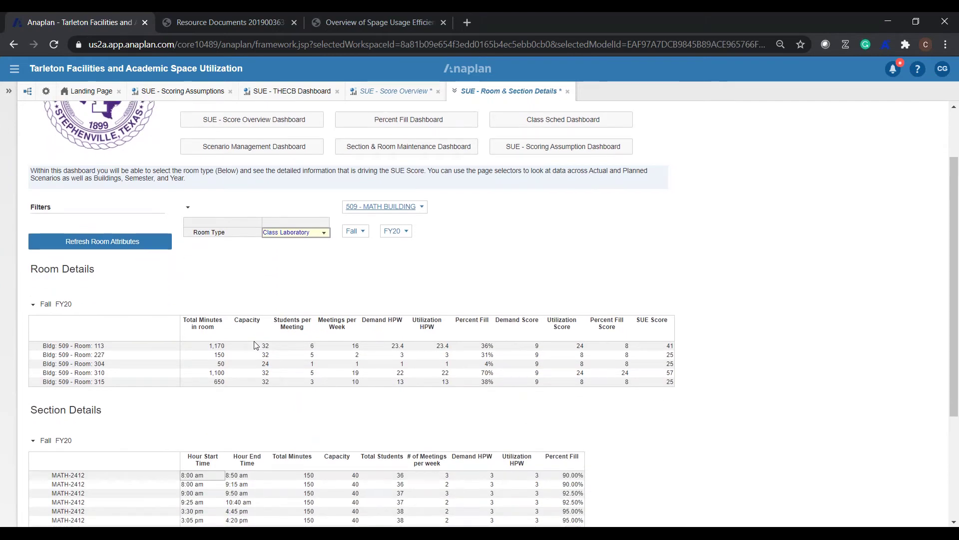
{"action": "scroll", "coordinate": [256, 345], "scroll_direction": "down", "scroll_amount": 1}
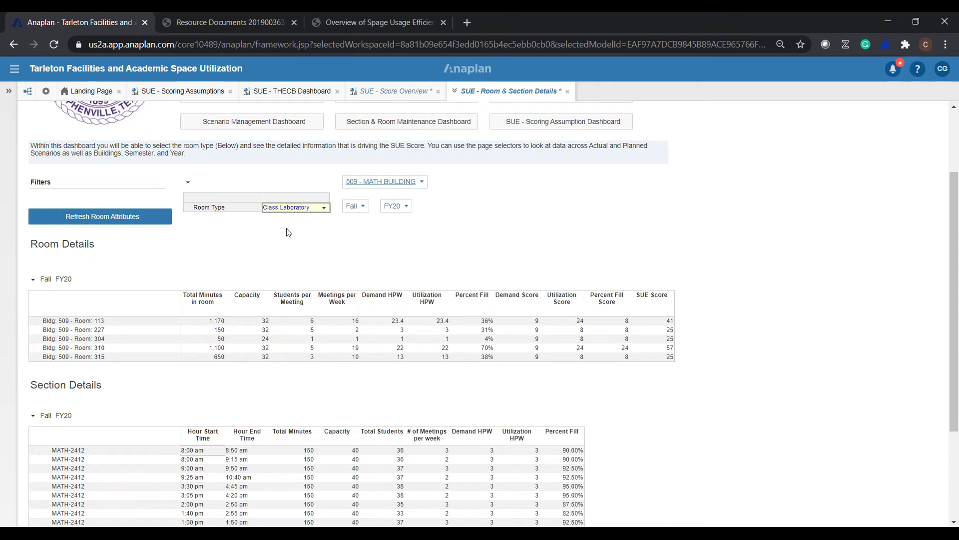
{"action": "scroll", "coordinate": [608, 225], "scroll_direction": "up", "scroll_amount": 2}
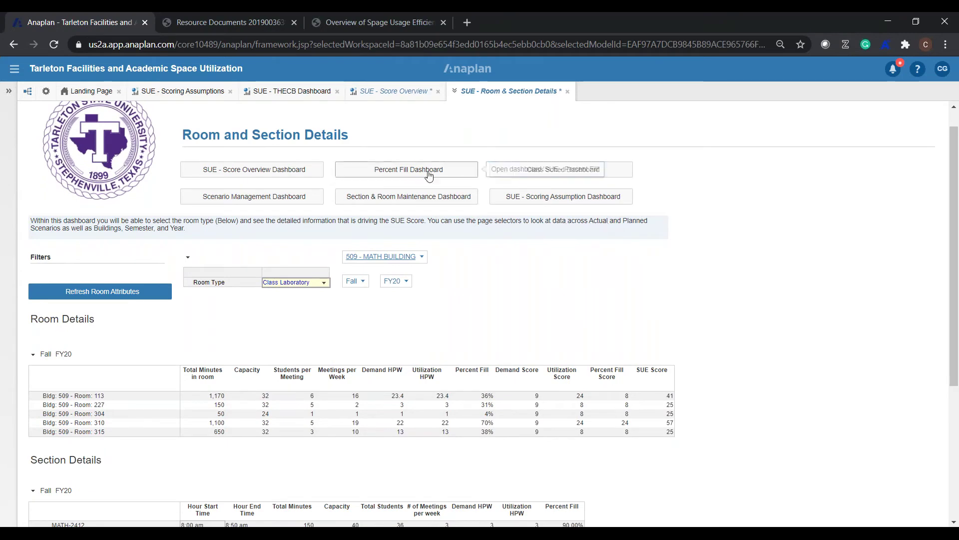
Step: Open the Percent Fill dashboard for Classroom rooms, refresh it, and select the 65% acceptance criterion
{"action": "left_click", "coordinate": [409, 169]}
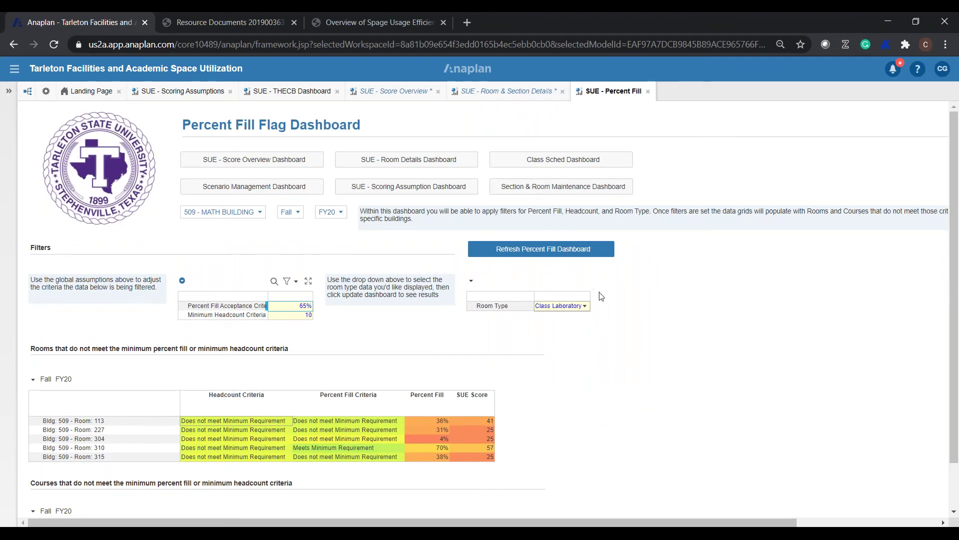
{"action": "left_click", "coordinate": [588, 310]}
{"action": "left_click", "coordinate": [586, 306]}
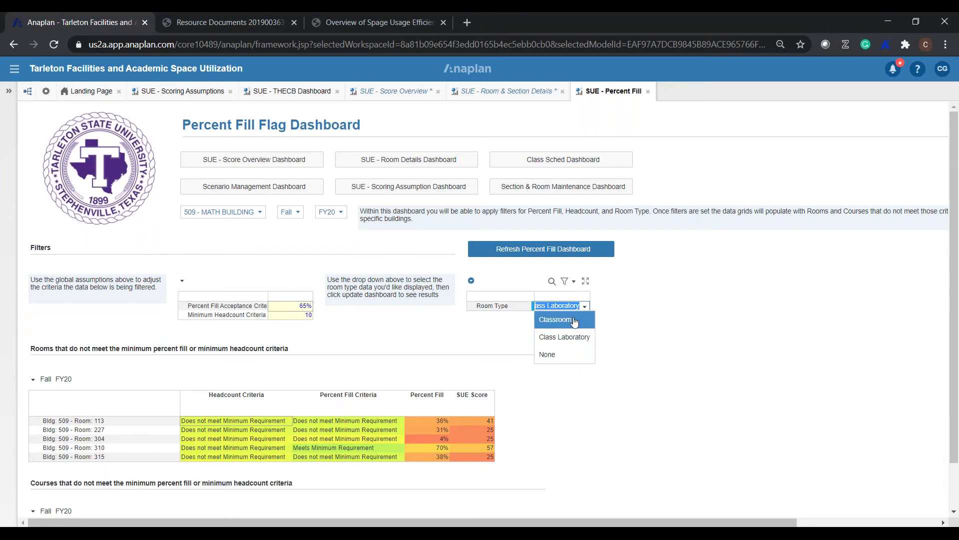
{"action": "left_click", "coordinate": [554, 319]}
{"action": "left_click", "coordinate": [543, 248]}
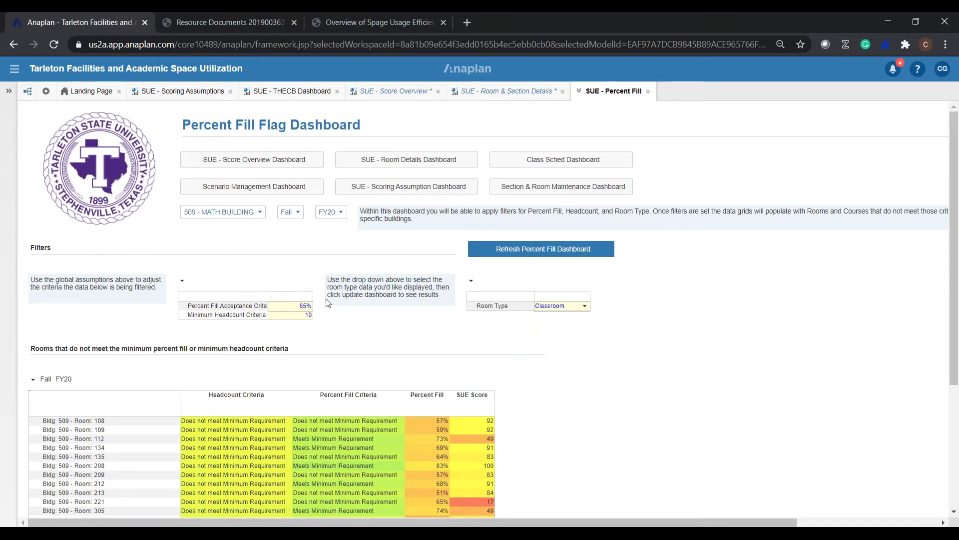
{"action": "scroll", "coordinate": [328, 303], "scroll_direction": "down", "scroll_amount": 1}
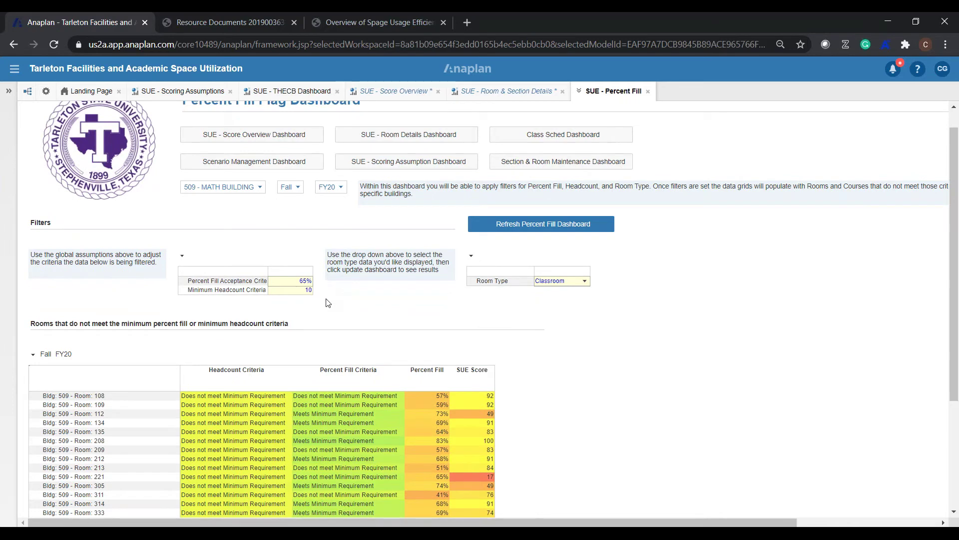
{"action": "left_click", "coordinate": [295, 284]}
Step: Try percent fill acceptance values of 50% and 65%, then settle on 70%
{"action": "type", "text": "50"}
{"action": "key", "text": "Return"}
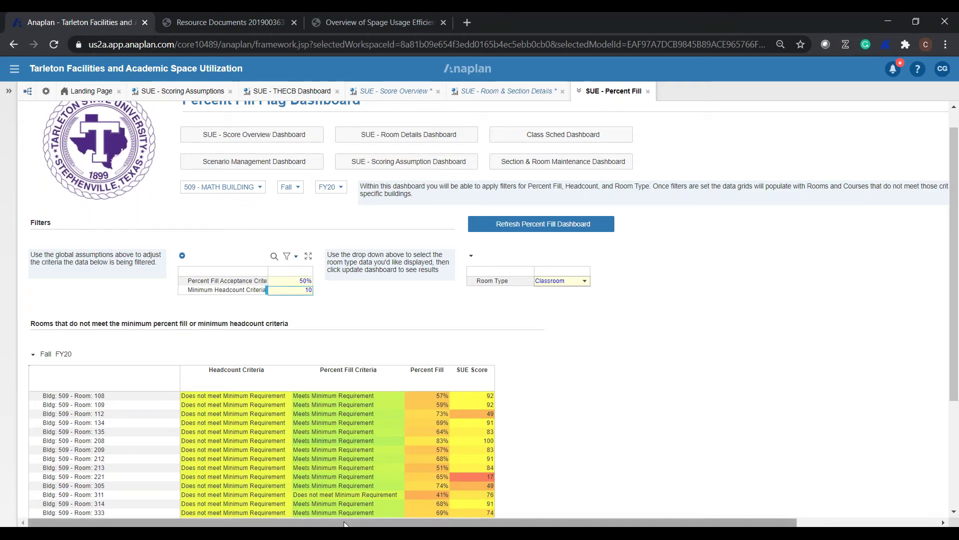
{"action": "left_click", "coordinate": [340, 380]}
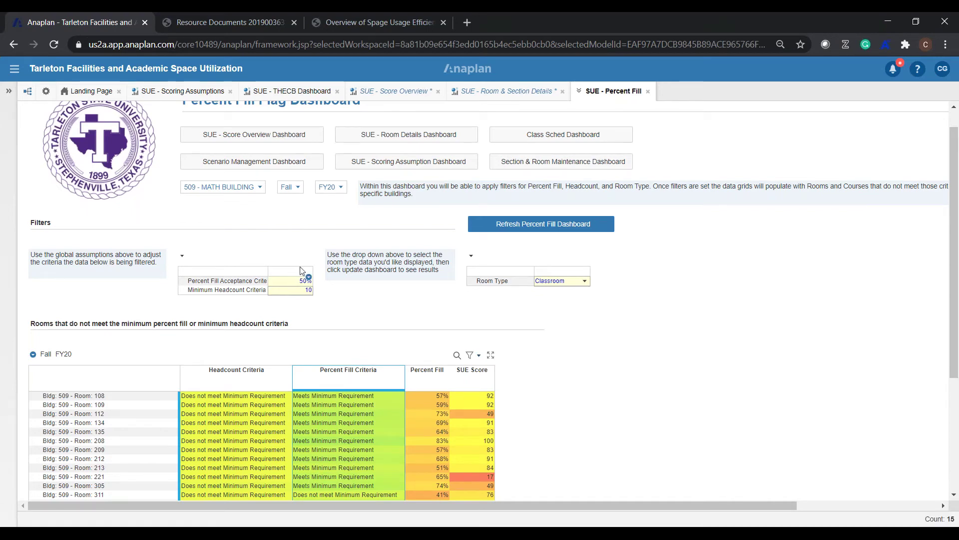
{"action": "left_click", "coordinate": [297, 284]}
{"action": "type", "text": "65"}
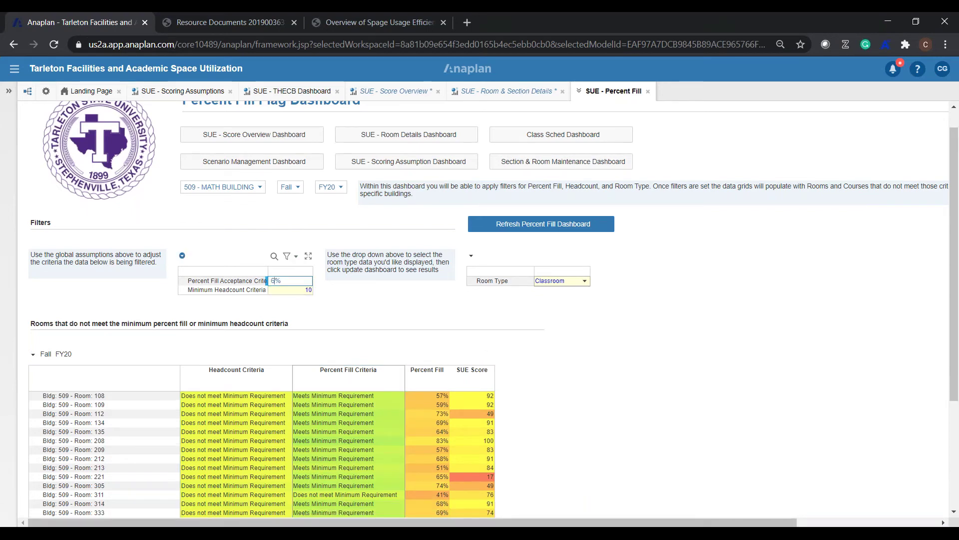
{"action": "key", "text": "Return"}
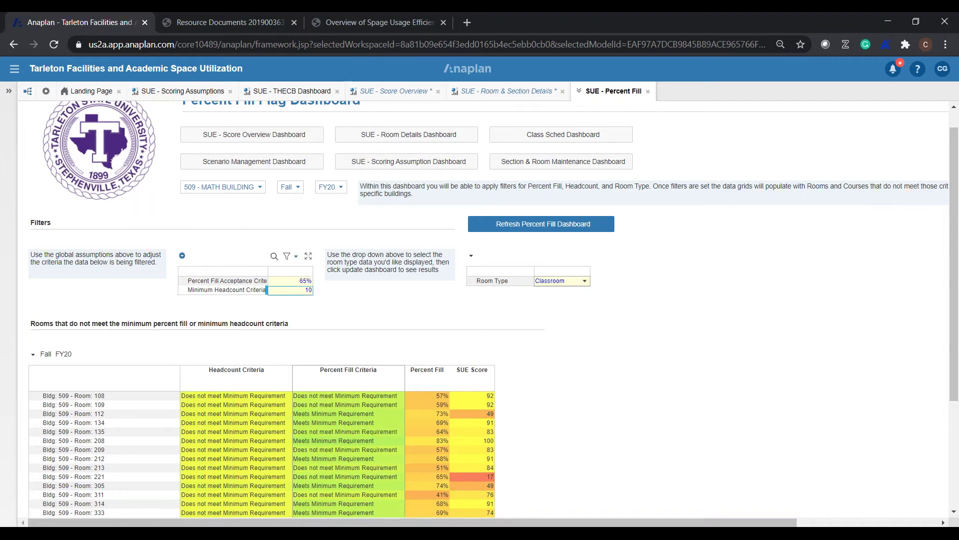
{"action": "left_click", "coordinate": [291, 281]}
{"action": "type", "text": "70"}
{"action": "key", "text": "Return"}
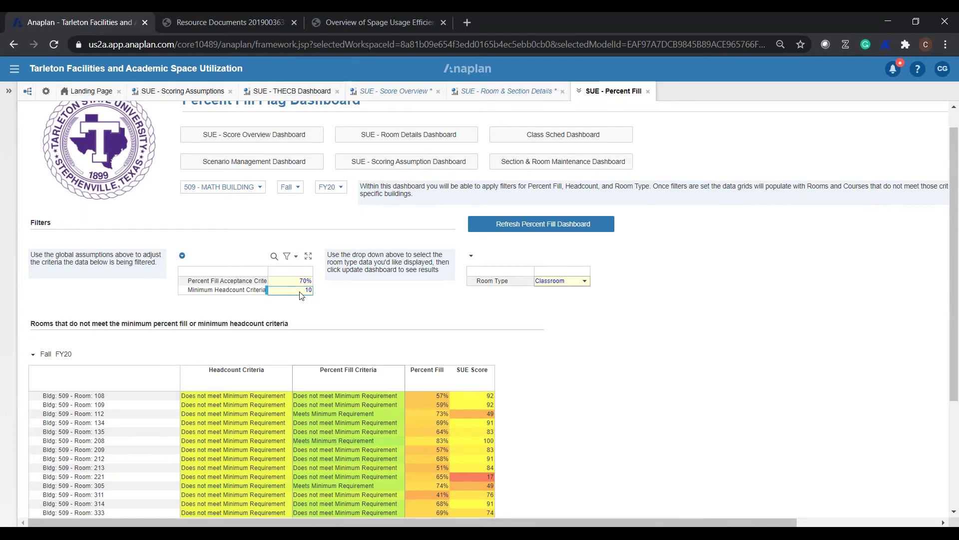
Step: Lower the minimum headcount criterion to 2
{"action": "type", "text": "2"}
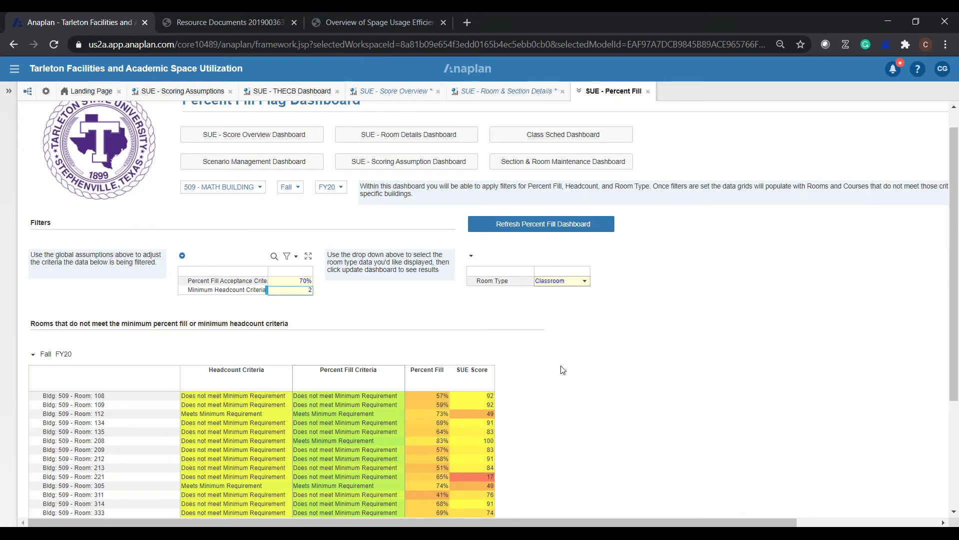
{"action": "left_click", "coordinate": [586, 410]}
{"action": "scroll", "coordinate": [586, 409], "scroll_direction": "down", "scroll_amount": 2}
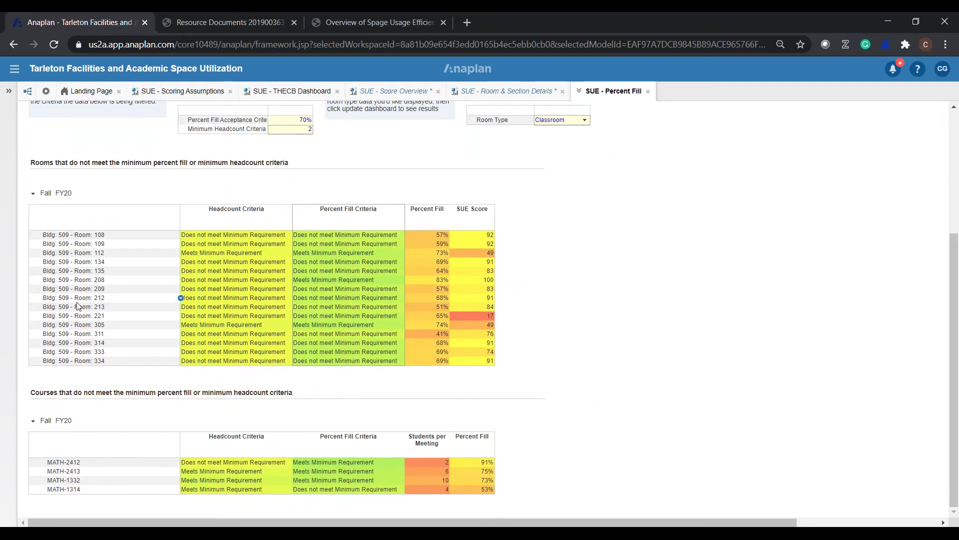
Step: List Bldg 509 Room 112's failing courses: GOVT-2305, SOCW-4622 and PSYC-2301
{"action": "left_click", "coordinate": [76, 253]}
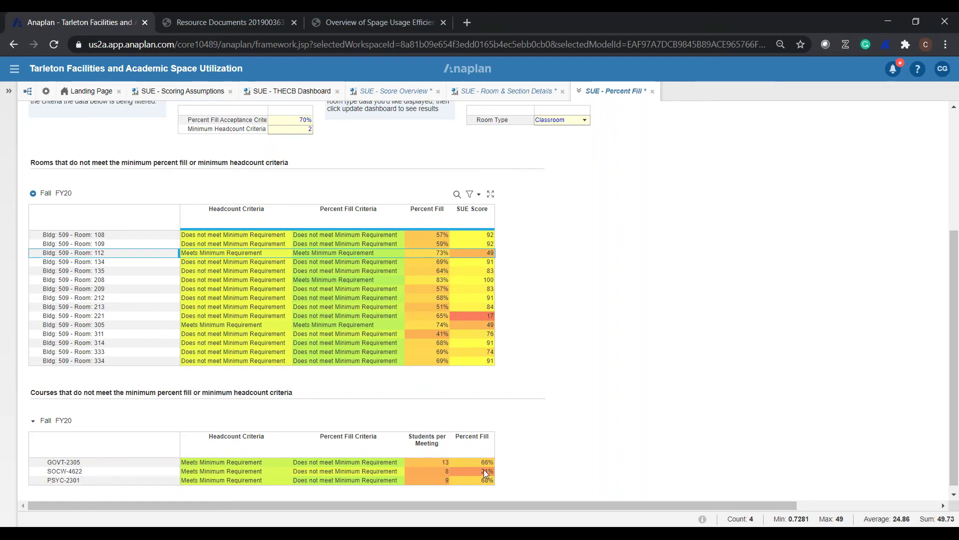
{"action": "scroll", "coordinate": [523, 331], "scroll_direction": "up", "scroll_amount": 3}
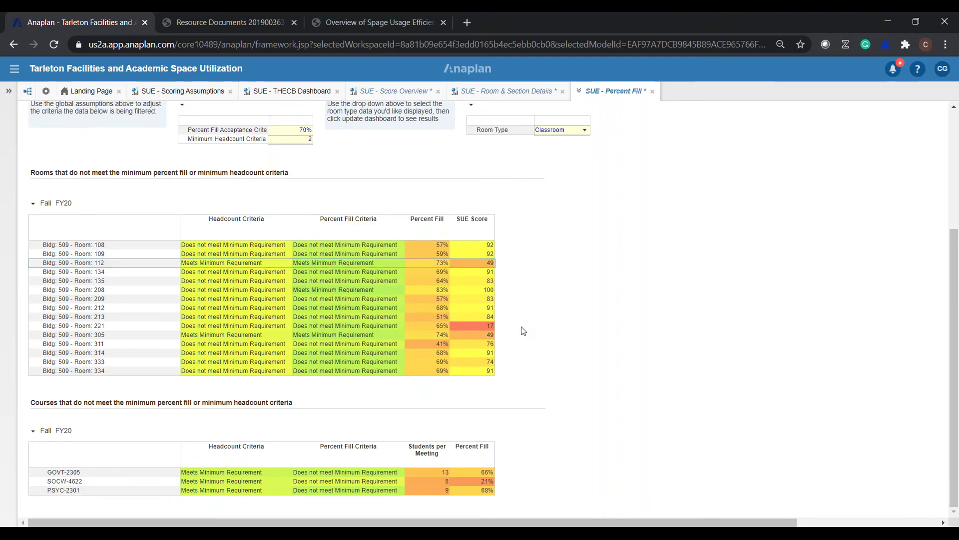
Step: Set minimum headcount back to 10 and percent fill acceptance back to 65%
{"action": "left_click", "coordinate": [293, 212]}
{"action": "type", "text": "10"}
{"action": "key", "text": "Return"}
{"action": "left_click", "coordinate": [293, 204]}
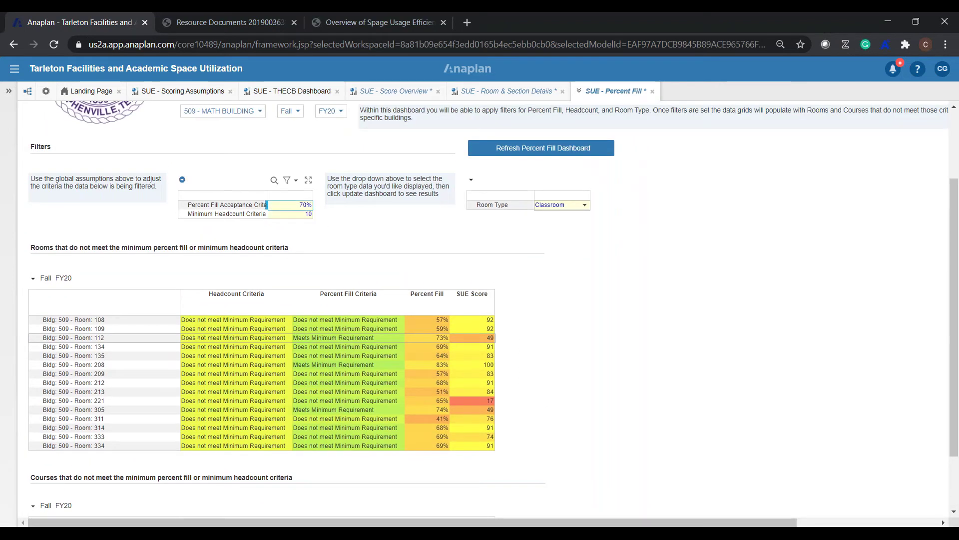
{"action": "type", "text": "65"}
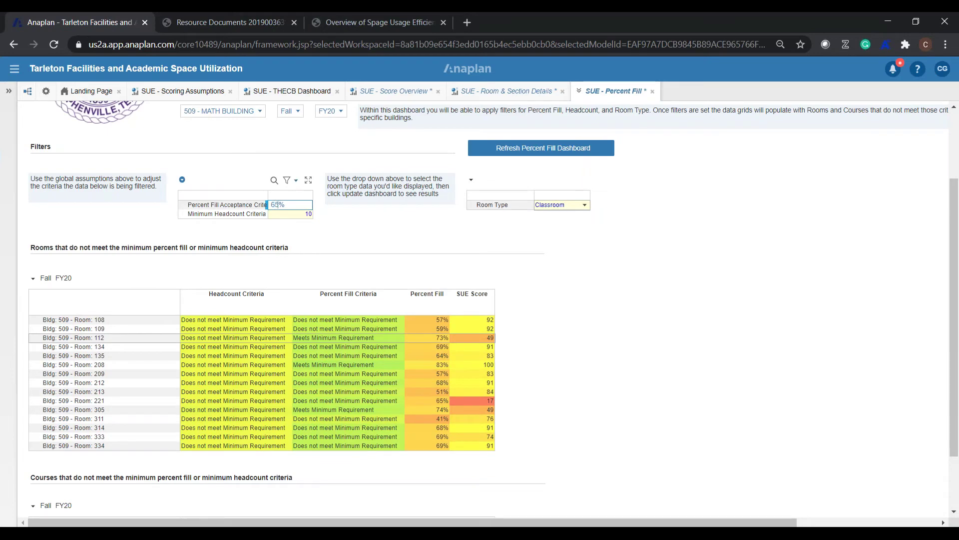
{"action": "key", "text": "Return"}
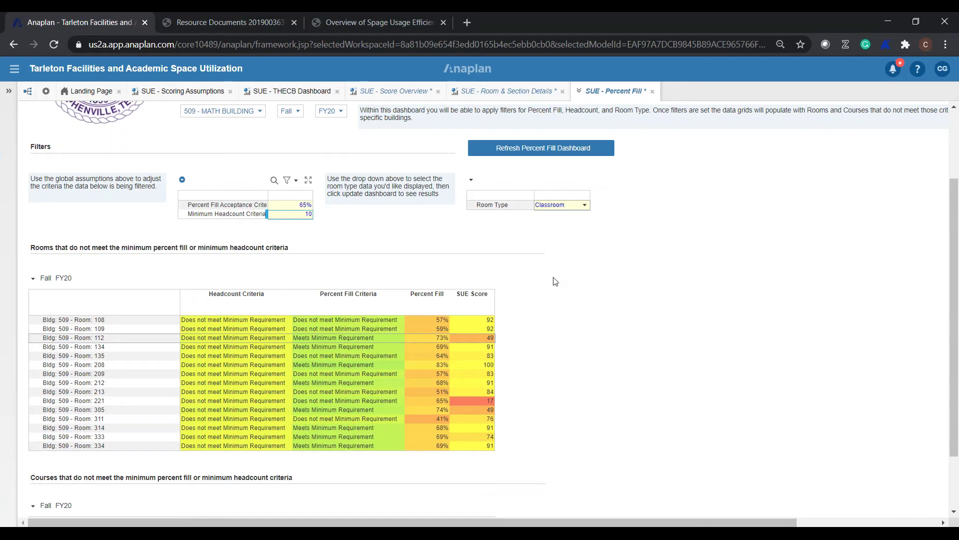
{"action": "scroll", "coordinate": [554, 281], "scroll_direction": "up", "scroll_amount": 2}
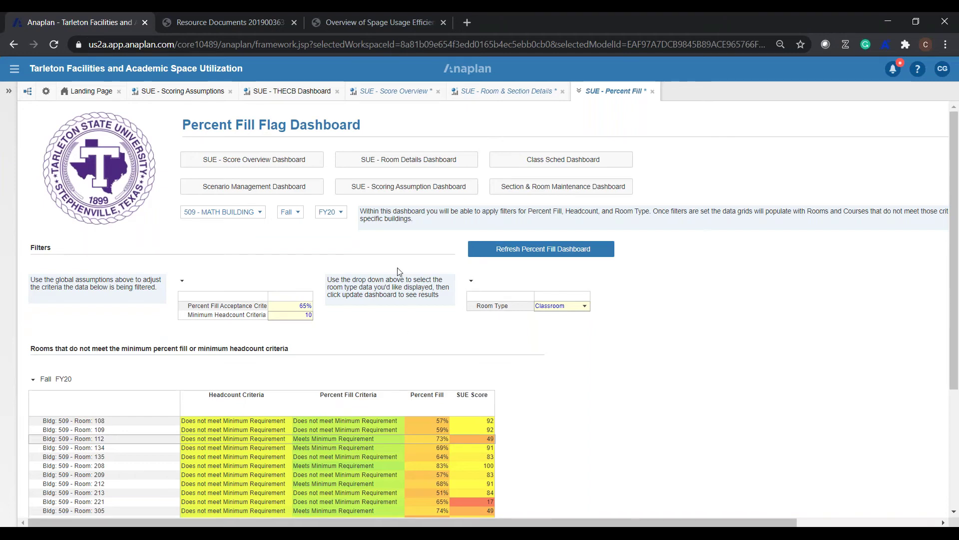
Step: On the Scenario Management dashboard, choose Scenario 1 under Update Room Capacity by Scenario
{"action": "left_click", "coordinate": [280, 186]}
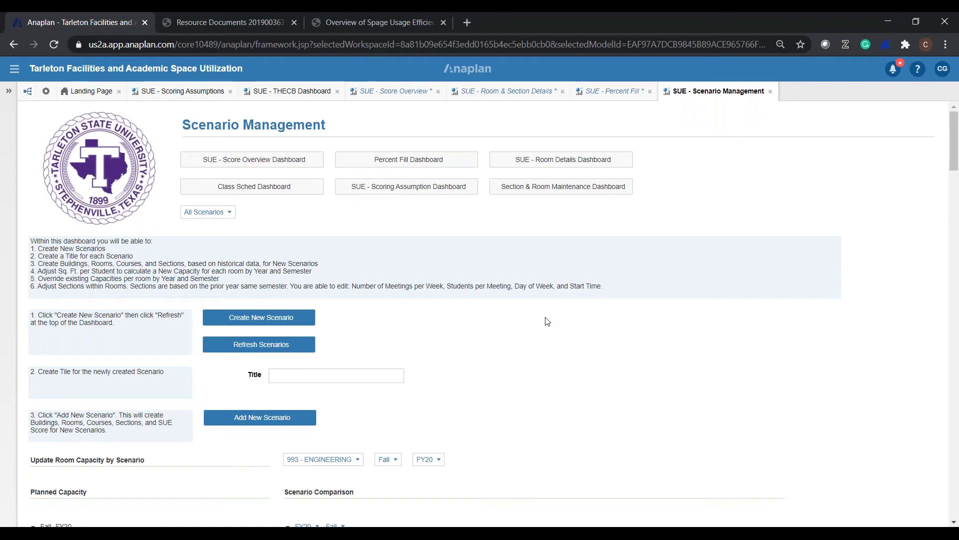
{"action": "scroll", "coordinate": [548, 321], "scroll_direction": "down", "scroll_amount": 3}
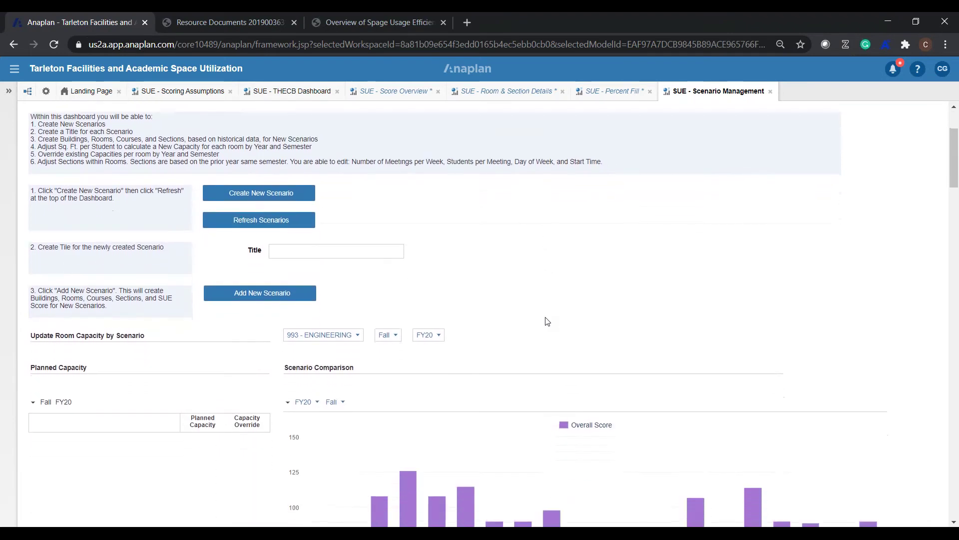
{"action": "scroll", "coordinate": [547, 322], "scroll_direction": "down", "scroll_amount": 1}
{"action": "left_click", "coordinate": [357, 285]}
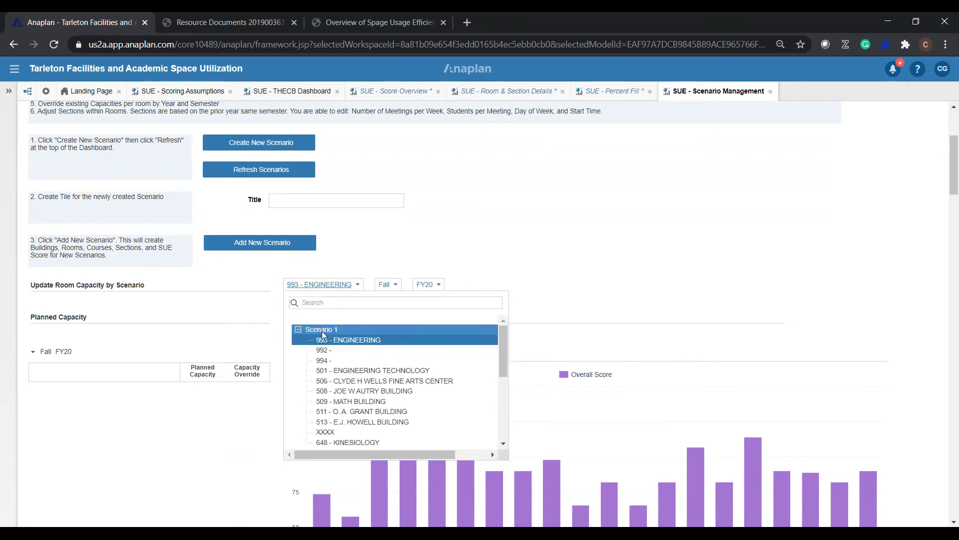
{"action": "left_click", "coordinate": [322, 331]}
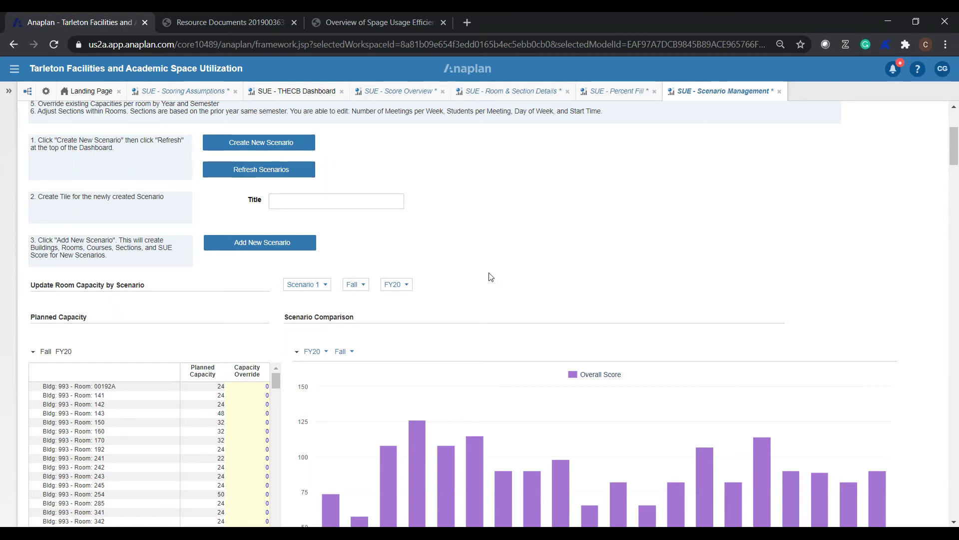
Step: Switch room capacity planning to Fall FY21 and select Room 00192A's capacity override
{"action": "left_click", "coordinate": [406, 286]}
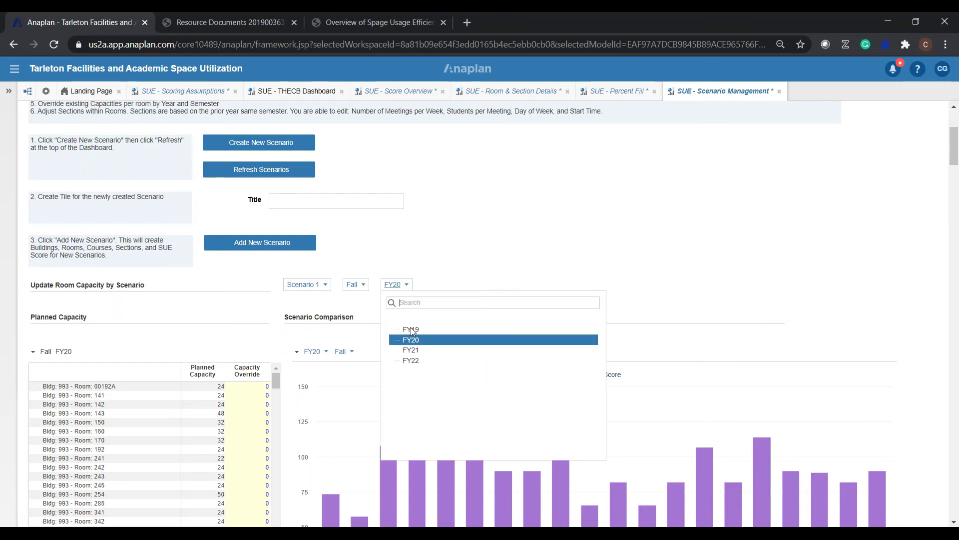
{"action": "left_click", "coordinate": [412, 350]}
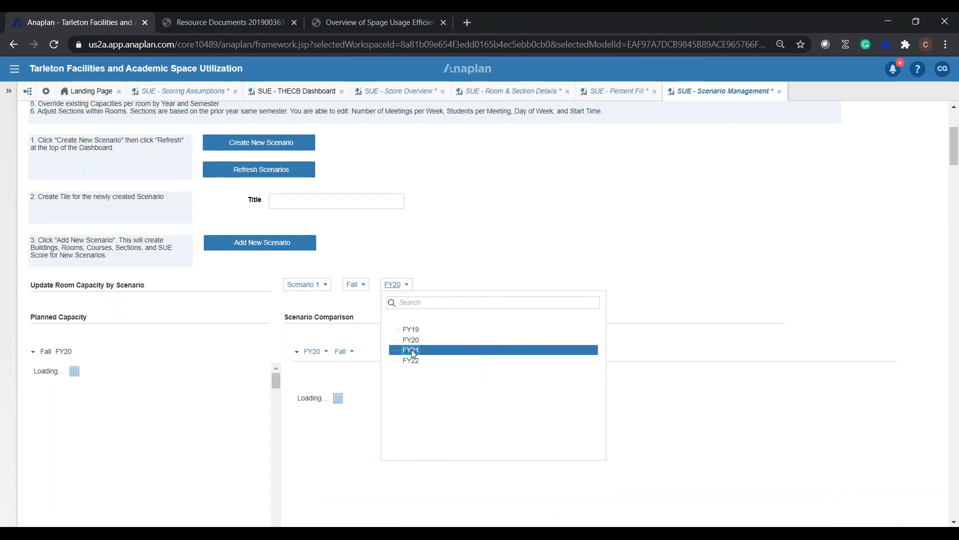
{"action": "left_click", "coordinate": [411, 349]}
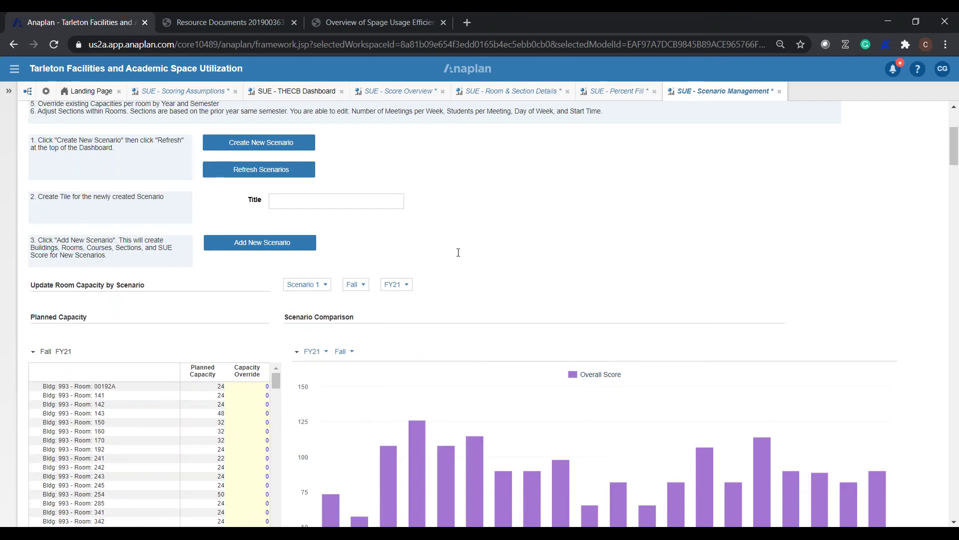
{"action": "scroll", "coordinate": [458, 252], "scroll_direction": "down", "scroll_amount": 2}
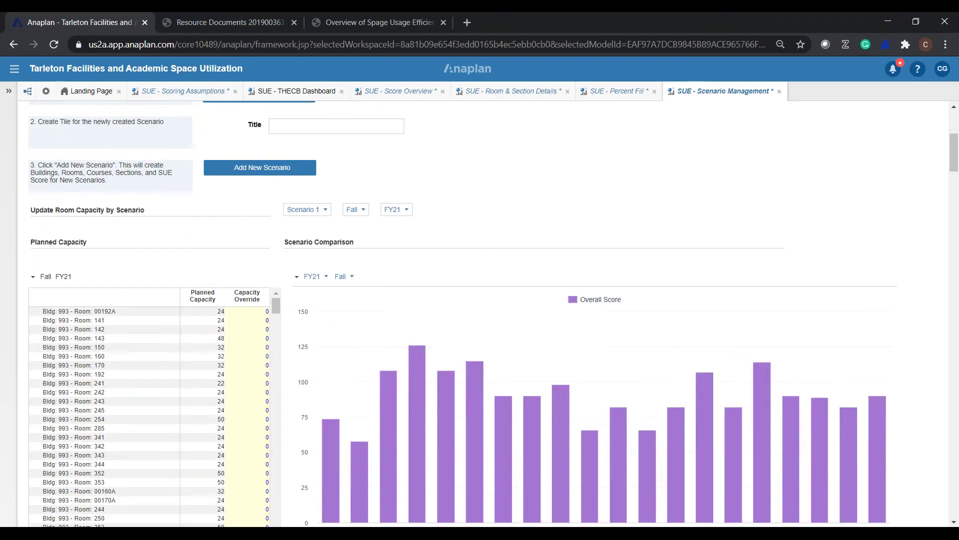
{"action": "scroll", "coordinate": [288, 253], "scroll_direction": "down", "scroll_amount": 2}
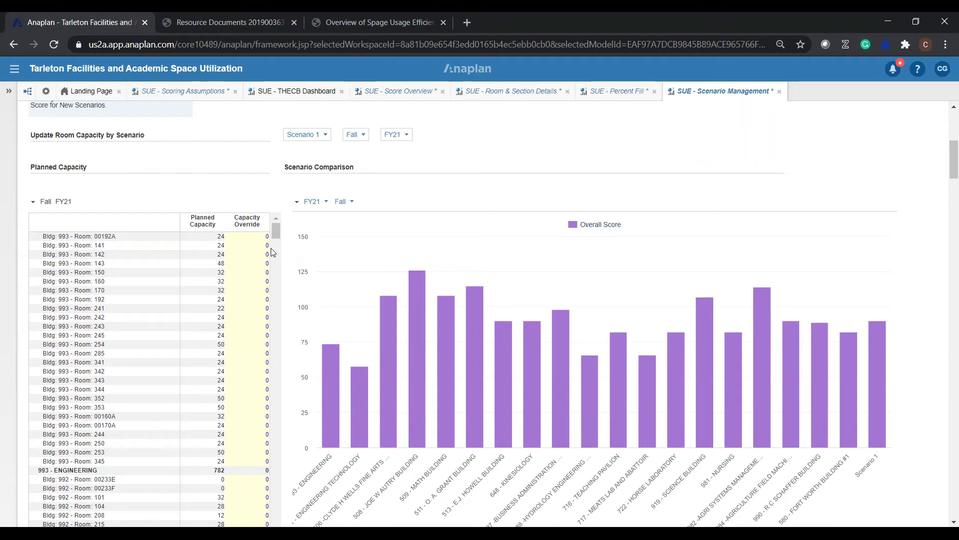
{"action": "left_click", "coordinate": [249, 237]}
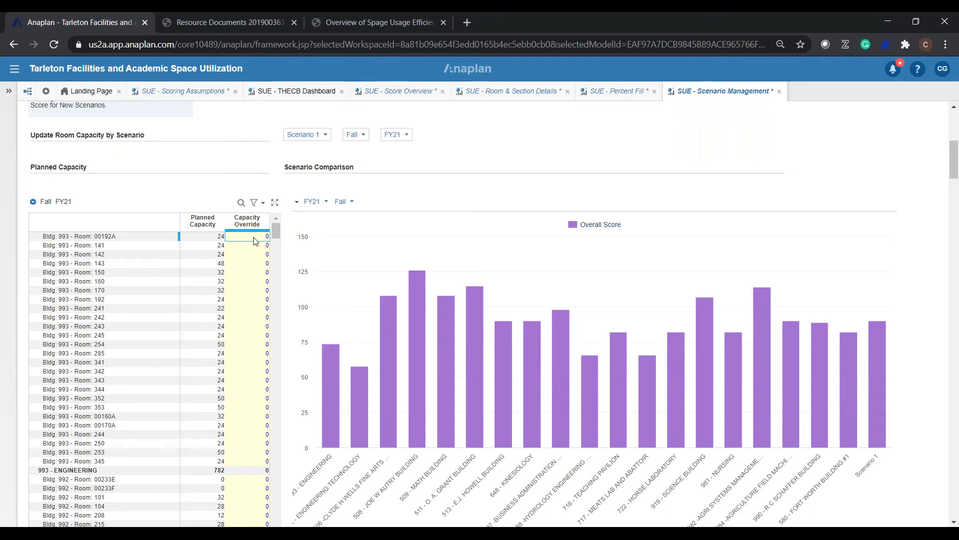
Step: Set Room 00192A's capacity override to 20 and copy it down through Room 345
{"action": "type", "text": "20"}
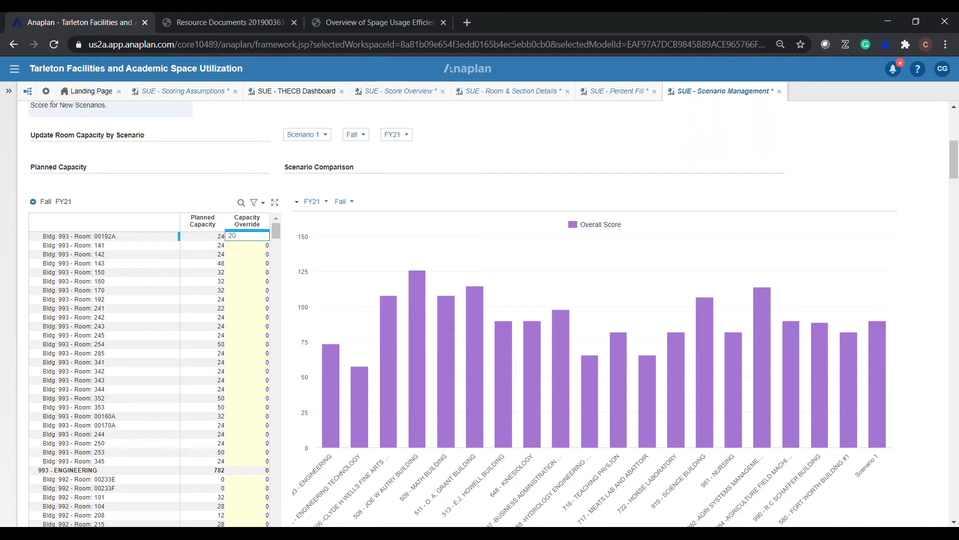
{"action": "key", "text": "Return"}
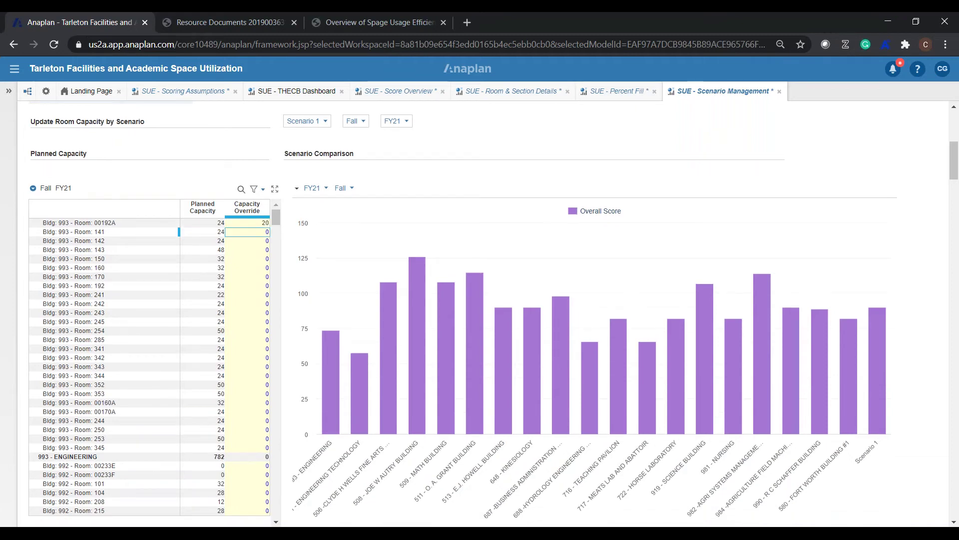
{"action": "key", "text": "Up"}
{"action": "key", "text": "ctrl+c"}
{"action": "key", "text": "shift+Down"}
{"action": "key", "text": "shift+Down"}
{"action": "key", "text": "shift+Down"}
{"action": "key", "text": "shift+Down"}
{"action": "key", "text": "shift+Down"}
{"action": "key", "text": "shift+Down"}
{"action": "key", "text": "shift+Down"}
{"action": "key", "text": "shift+Down"}
{"action": "key", "text": "shift+Down"}
{"action": "key", "text": "shift+Down"}
{"action": "key", "text": "shift+Down"}
{"action": "key", "text": "shift+Down"}
{"action": "key", "text": "shift+Down"}
{"action": "key", "text": "shift+Down"}
{"action": "key", "text": "shift+Down"}
{"action": "key", "text": "shift+Down"}
{"action": "key", "text": "shift+Down"}
{"action": "key", "text": "shift+Down"}
{"action": "key", "text": "shift+Down"}
{"action": "key", "text": "shift+Down"}
{"action": "key", "text": "shift+Down"}
{"action": "key", "text": "shift+Down"}
{"action": "key", "text": "shift+Down"}
{"action": "key", "text": "shift+Down"}
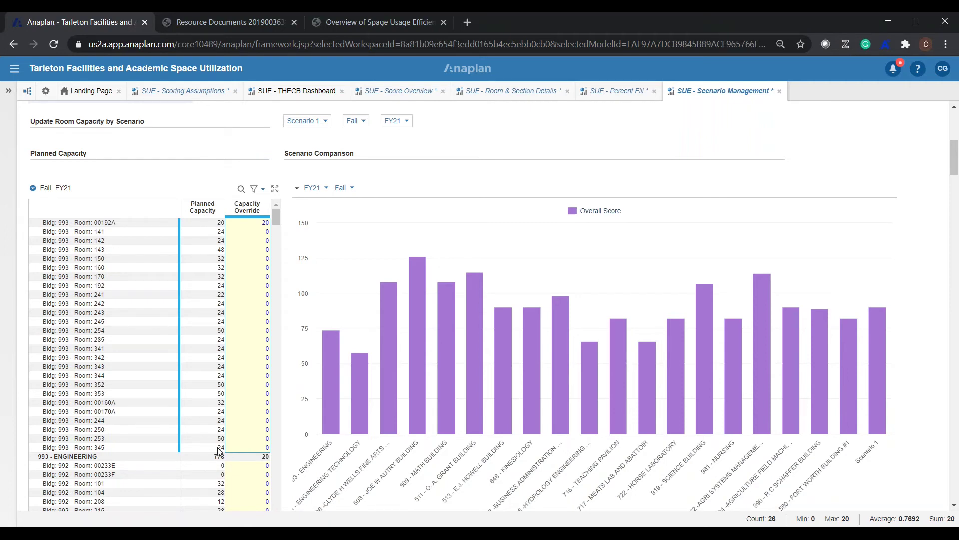
{"action": "key", "text": "ctrl+v"}
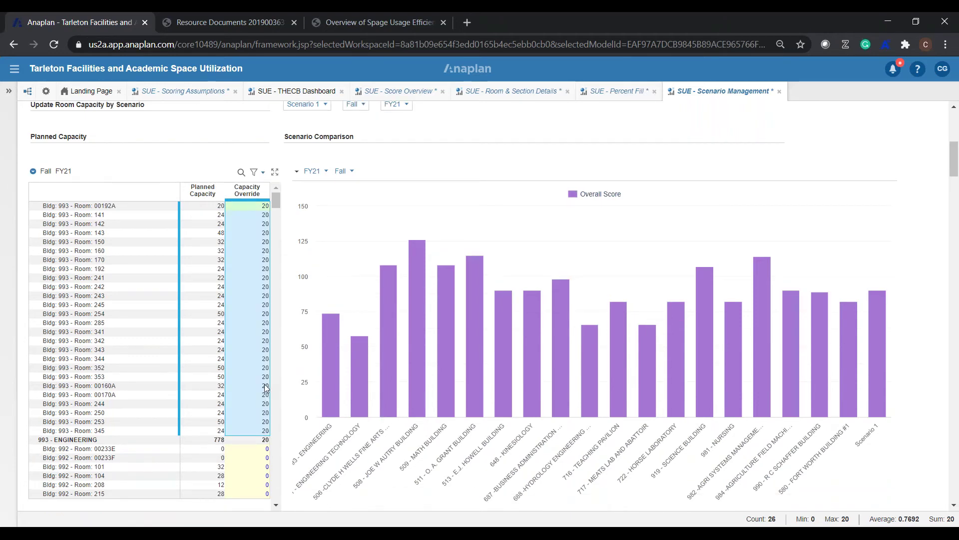
{"action": "left_click", "coordinate": [335, 350]}
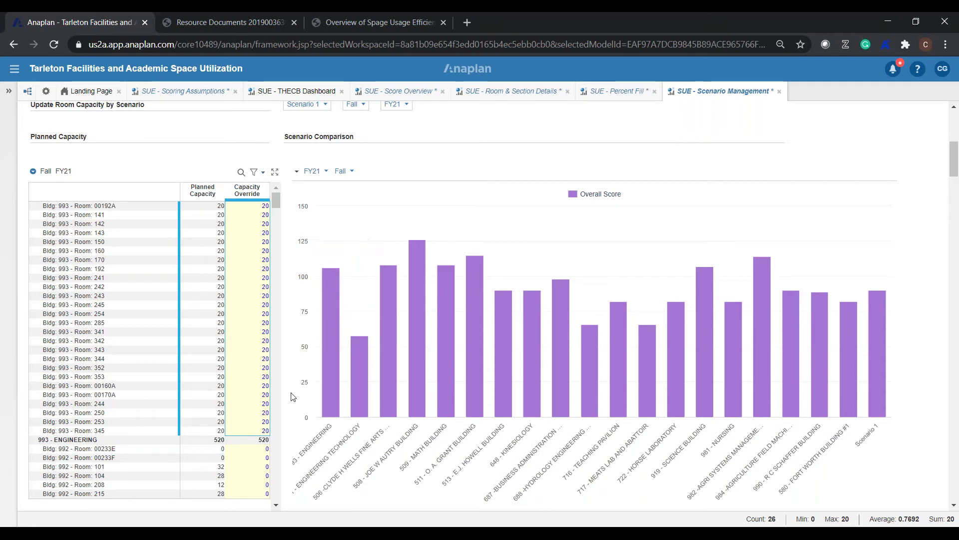
{"action": "mouse_move", "coordinate": [332, 286]}
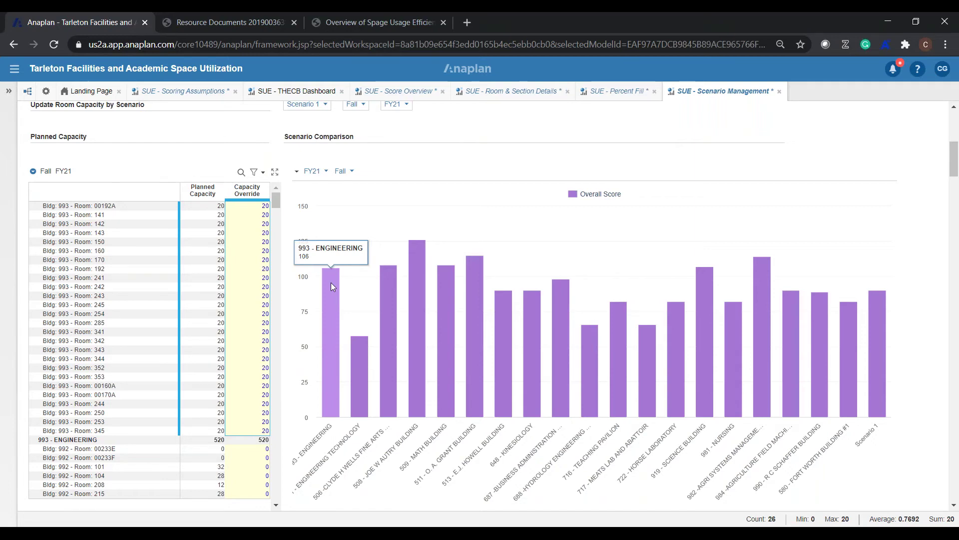
Step: Bring up the Fall FY20 vs FY21 score tables showing Engineering at 74 and 106
{"action": "left_click", "coordinate": [463, 162]}
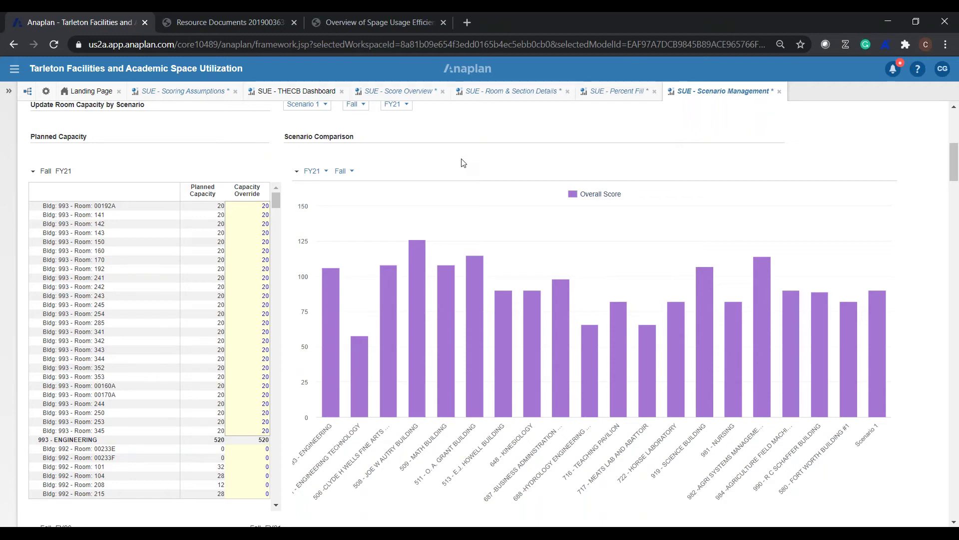
{"action": "scroll", "coordinate": [463, 162], "scroll_direction": "down", "scroll_amount": 1}
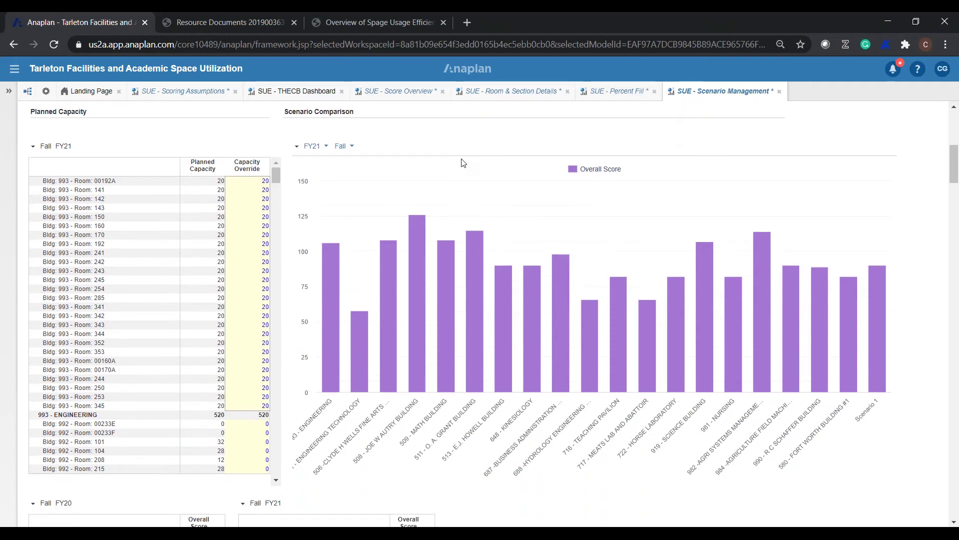
{"action": "scroll", "coordinate": [464, 162], "scroll_direction": "down", "scroll_amount": 7}
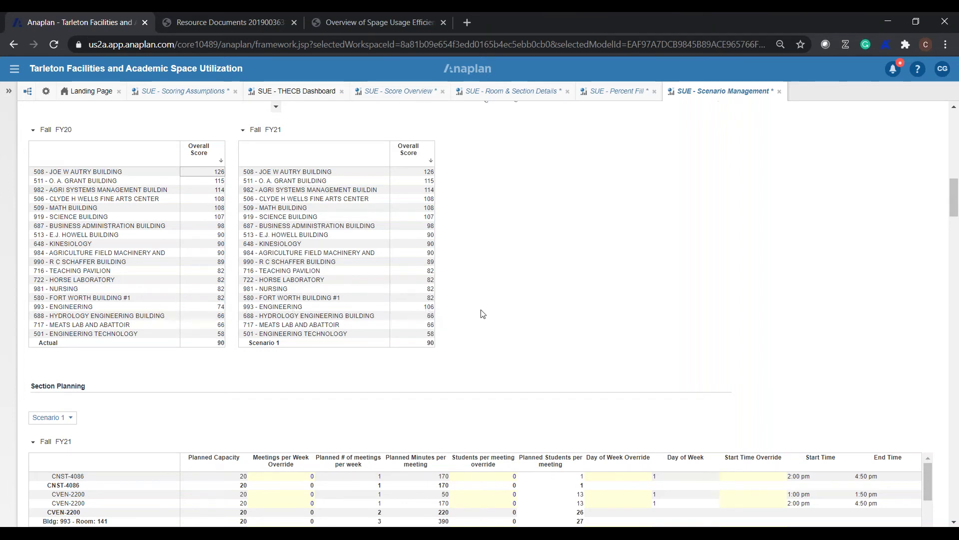
{"action": "scroll", "coordinate": [483, 314], "scroll_direction": "down", "scroll_amount": 2}
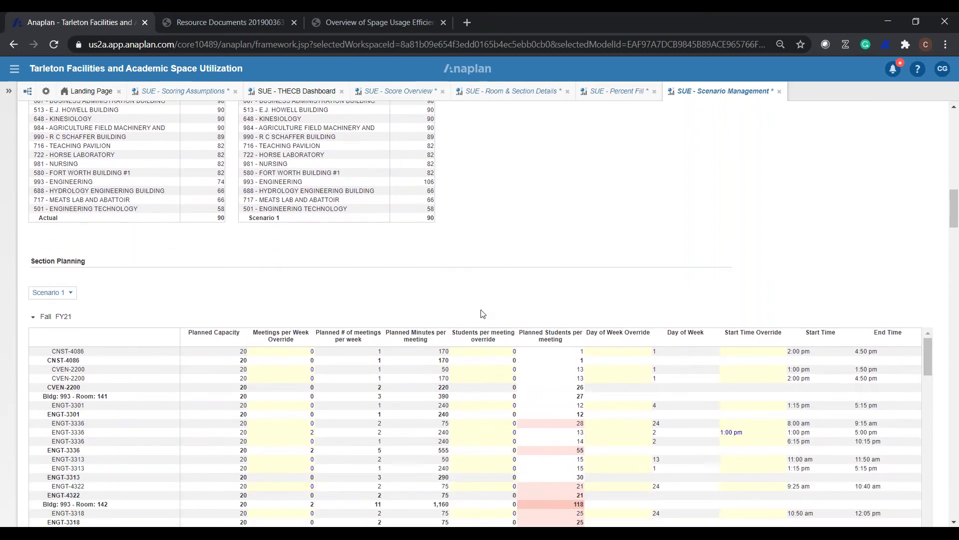
{"action": "scroll", "coordinate": [483, 314], "scroll_direction": "down", "scroll_amount": 2}
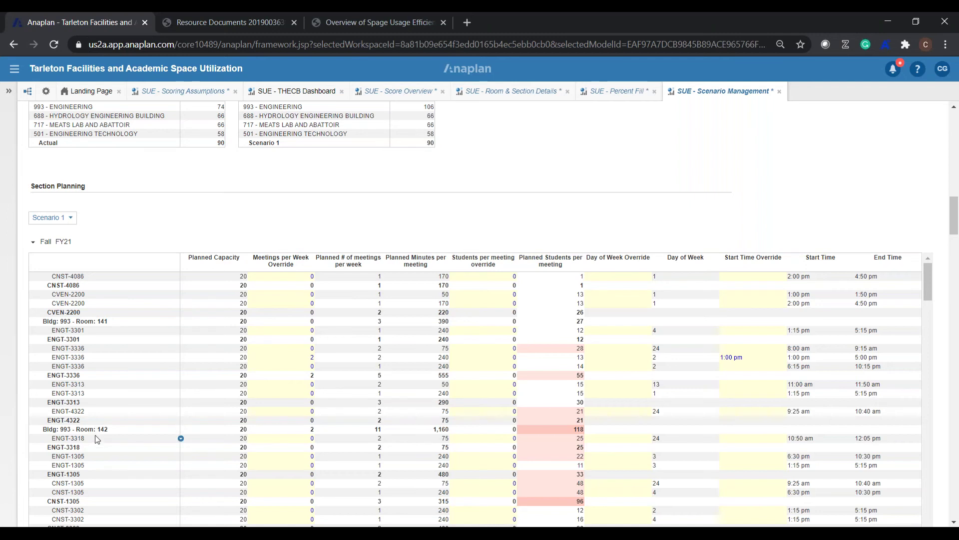
{"action": "left_click", "coordinate": [567, 349]}
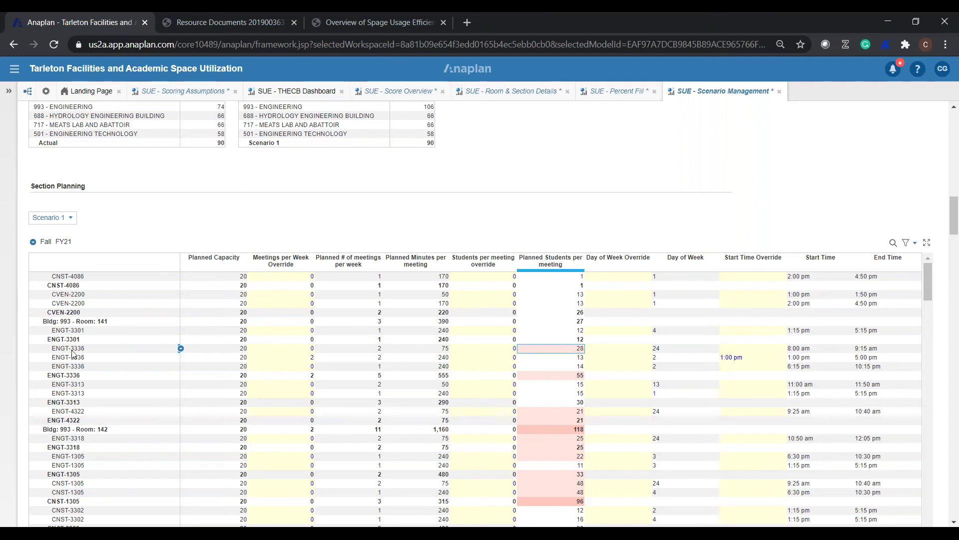
{"action": "left_click", "coordinate": [502, 350]}
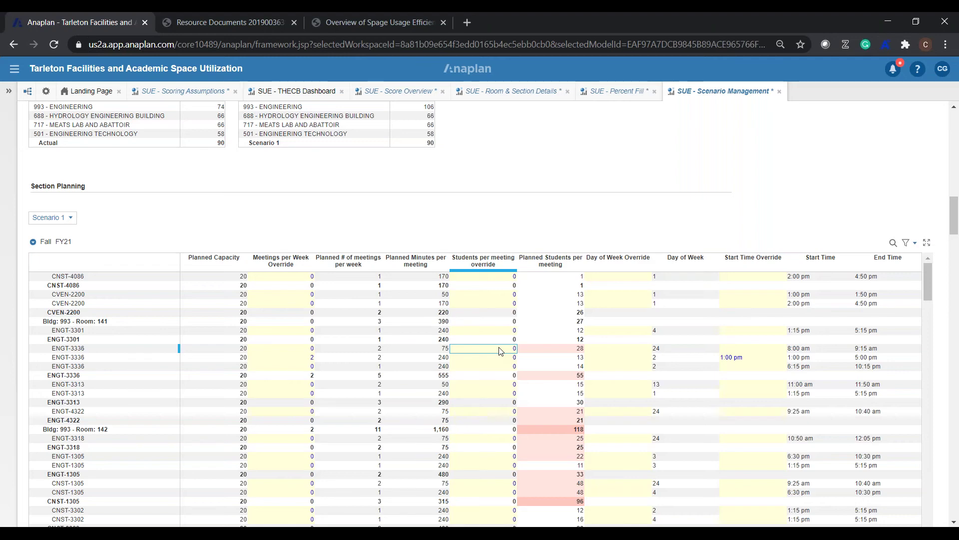
Step: Enter students-per-meeting overrides of 20, 18 and 17 for the three ENGT-3336 sections
{"action": "type", "text": "20"}
{"action": "key", "text": "Return"}
{"action": "scroll", "coordinate": [475, 315], "scroll_direction": "down", "scroll_amount": 3}
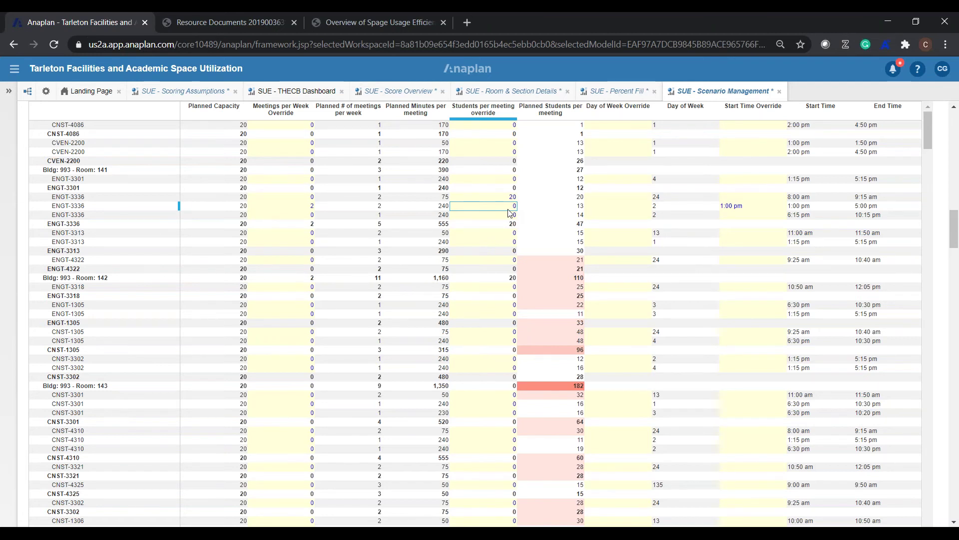
{"action": "type", "text": "18"}
{"action": "key", "text": "Return"}
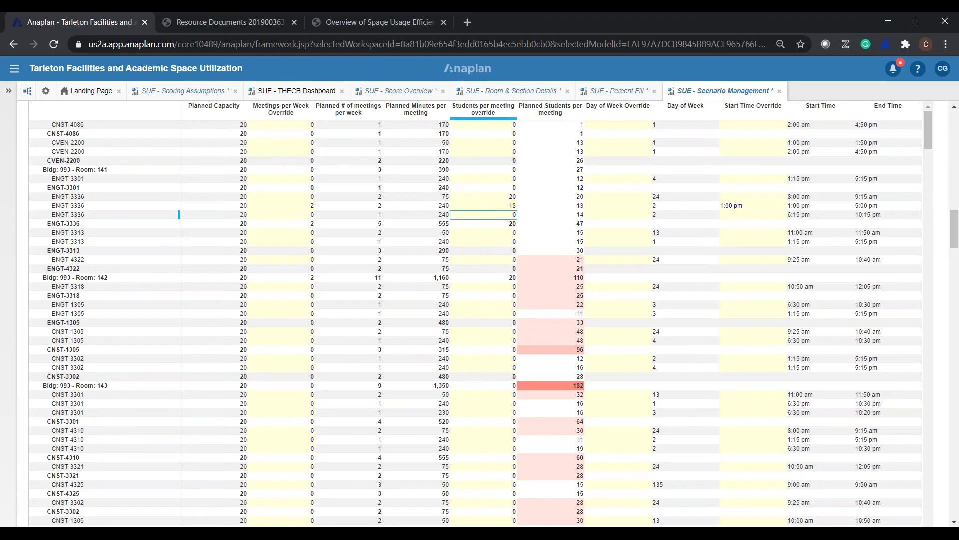
{"action": "type", "text": "17"}
{"action": "key", "text": "Return"}
{"action": "left_click", "coordinate": [622, 207]}
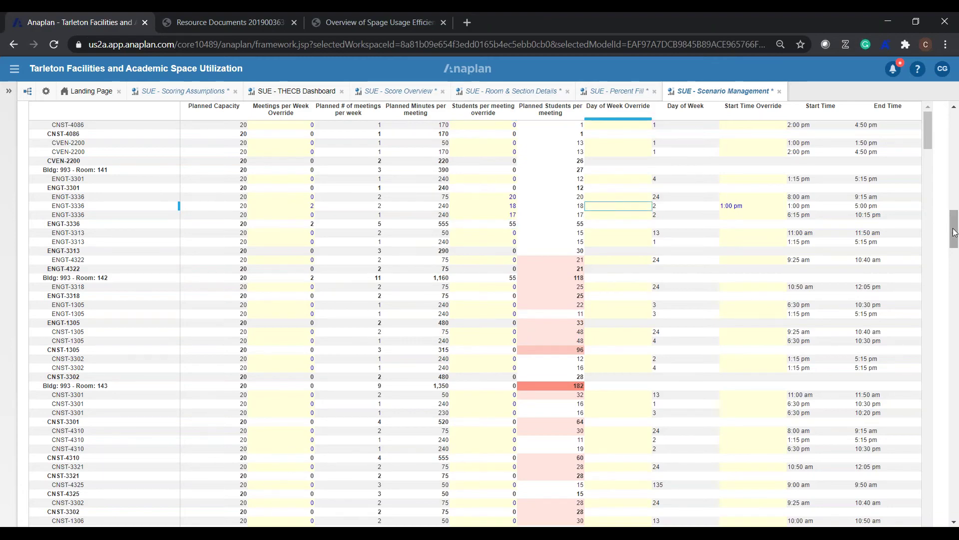
Step: Check ENGT-3336's day-of-week and 1:00 pm start time overrides, then return to the dashboard top
{"action": "scroll", "coordinate": [957, 231], "scroll_direction": "up", "scroll_amount": 6}
{"action": "scroll", "coordinate": [957, 231], "scroll_direction": "down", "scroll_amount": 5}
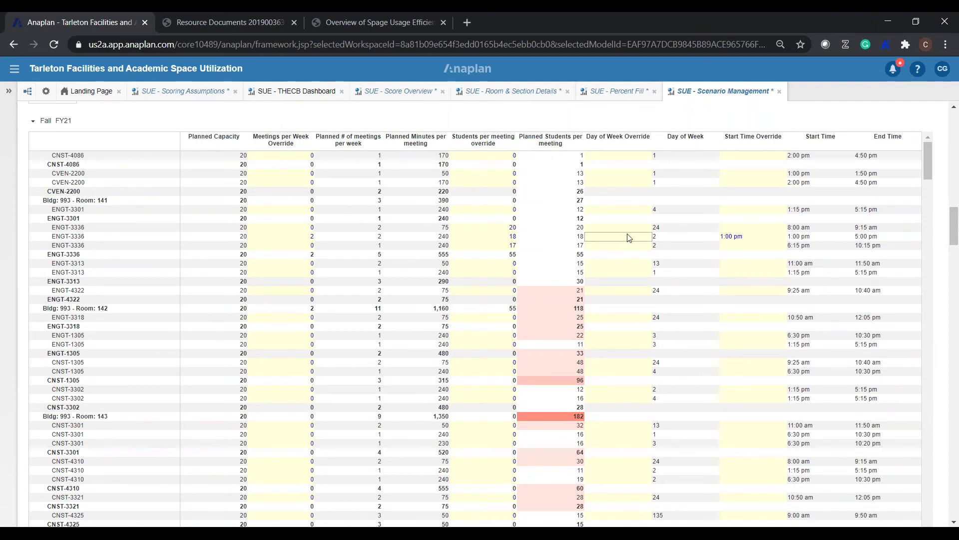
{"action": "left_click", "coordinate": [645, 237]}
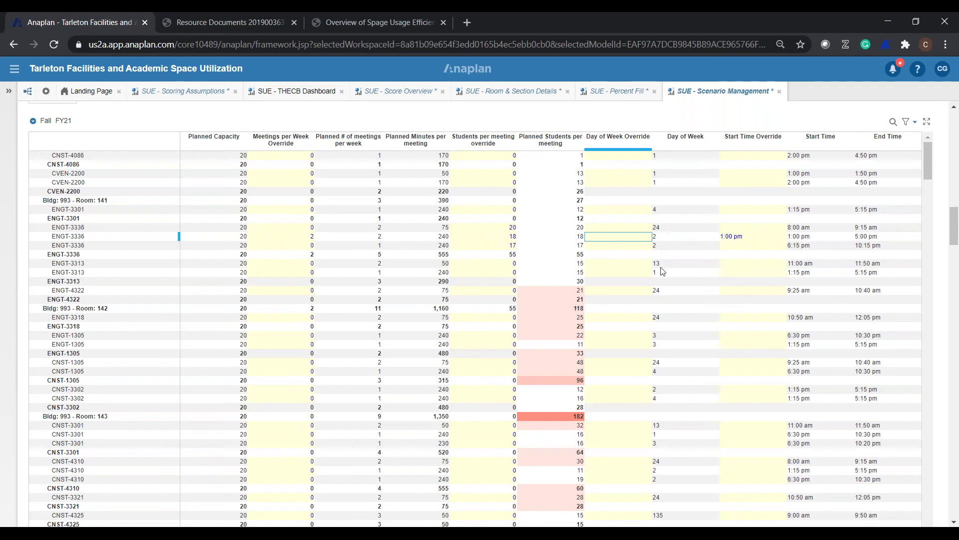
{"action": "left_click", "coordinate": [746, 234]}
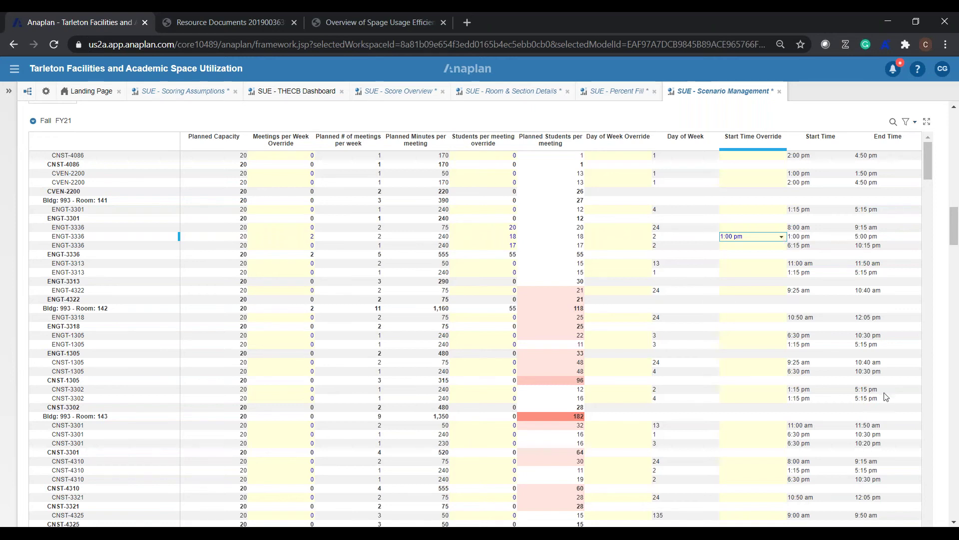
{"action": "left_click_drag", "start_coordinate": [958, 242], "coordinate": [955, 131]}
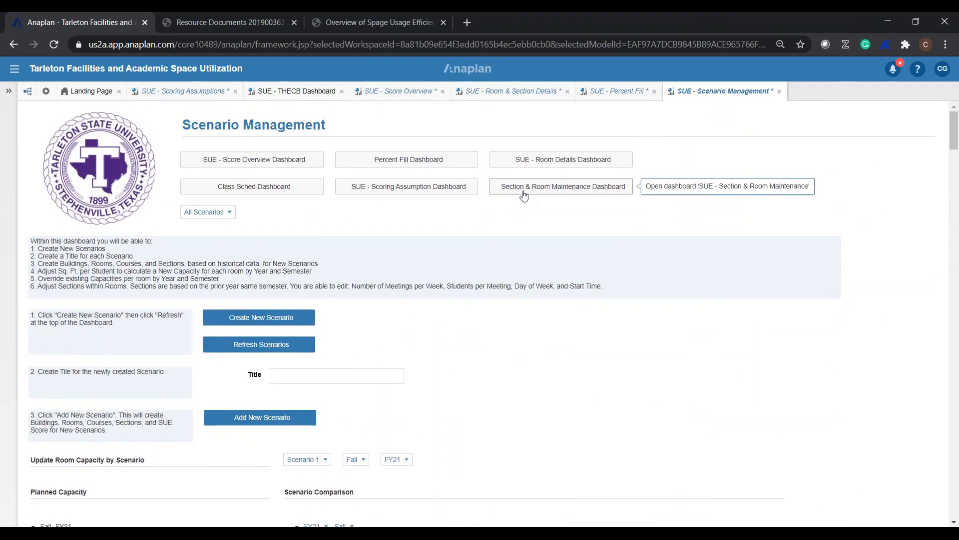
Step: In Section & Room Maintenance, change the first ENGT-3336 section's override parent room to Bldg: 993 - Room: 243
{"action": "left_click", "coordinate": [554, 190]}
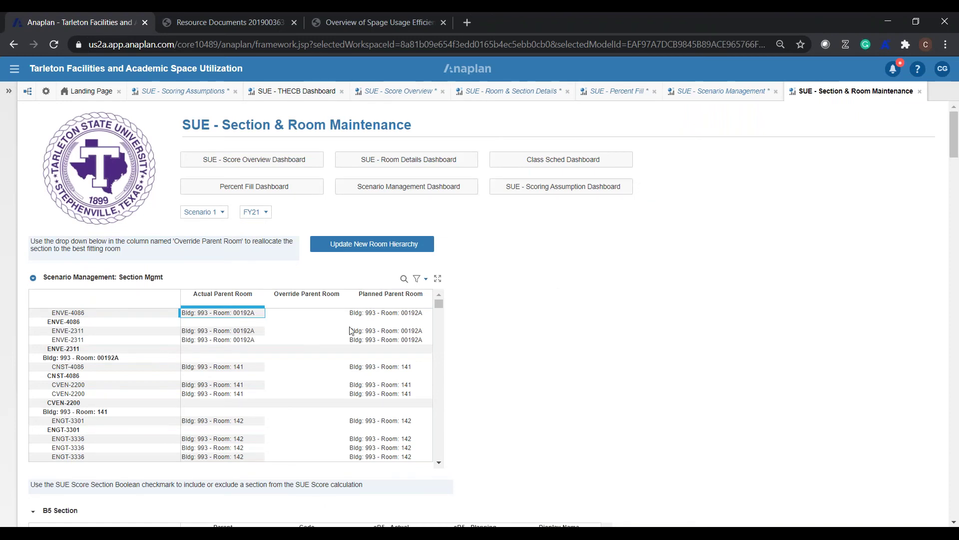
{"action": "left_click", "coordinate": [76, 441]}
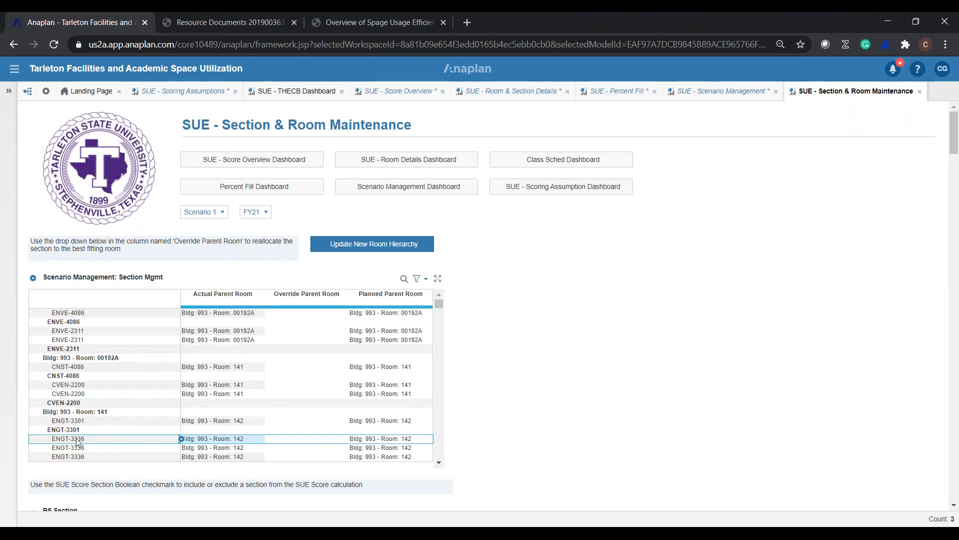
{"action": "left_click", "coordinate": [318, 440]}
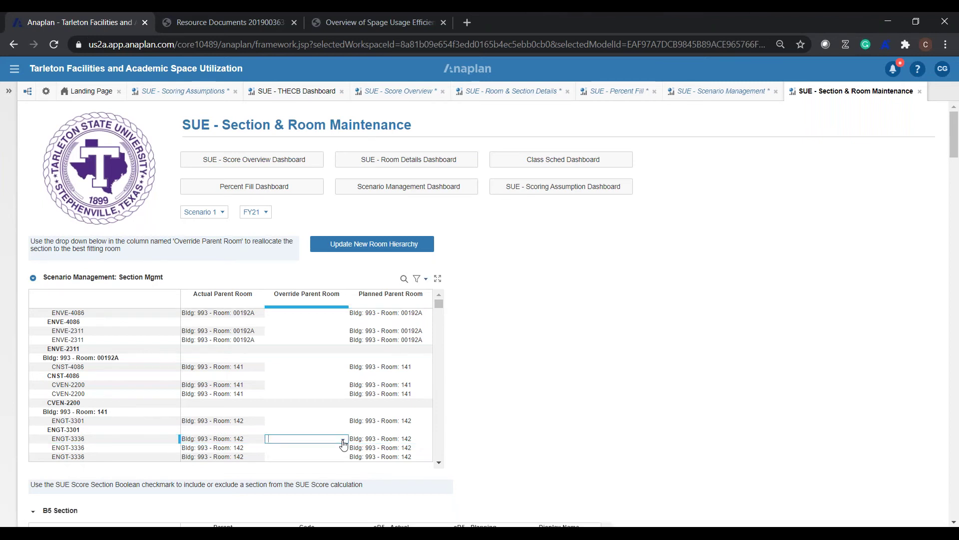
{"action": "left_click", "coordinate": [343, 440]}
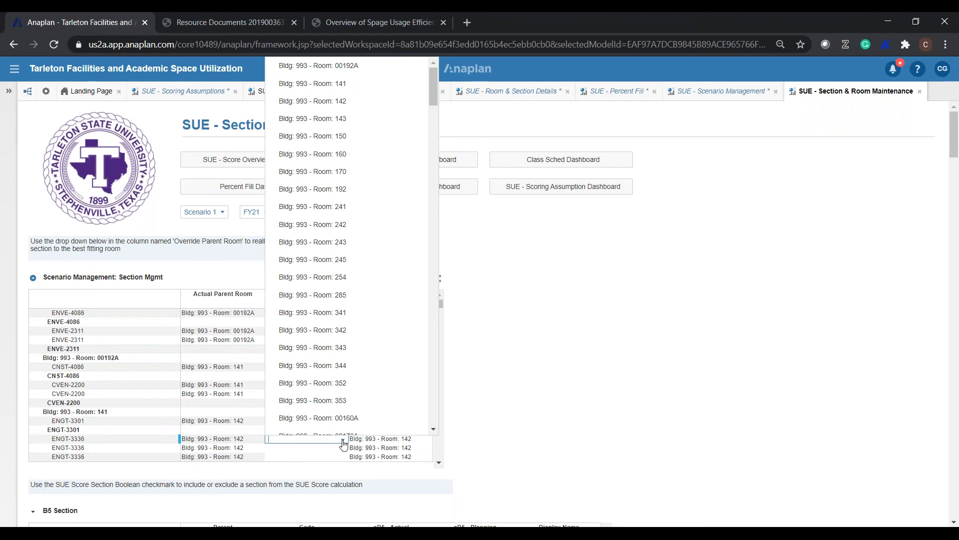
{"action": "left_click", "coordinate": [352, 245]}
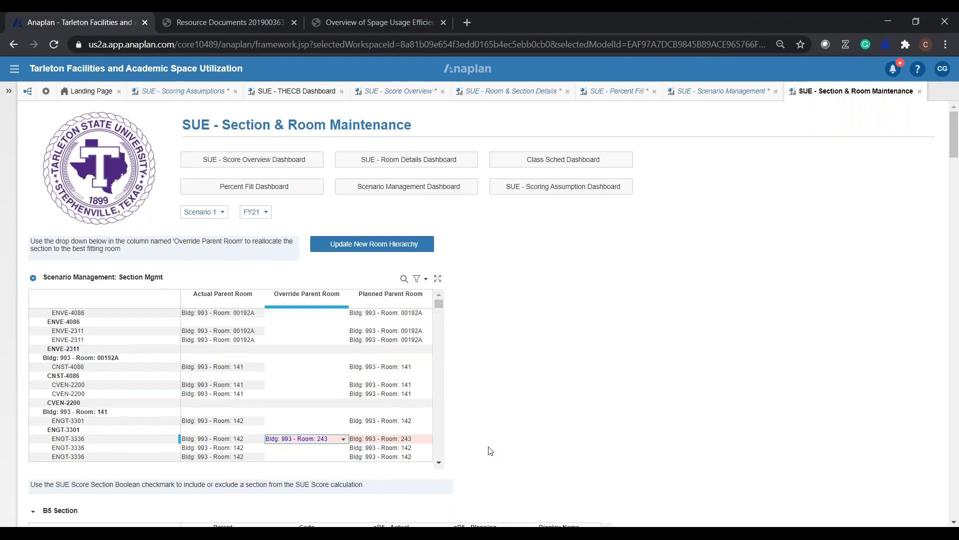
{"action": "scroll", "coordinate": [489, 450], "scroll_direction": "down", "scroll_amount": 1}
{"action": "scroll", "coordinate": [489, 450], "scroll_direction": "down", "scroll_amount": 5}
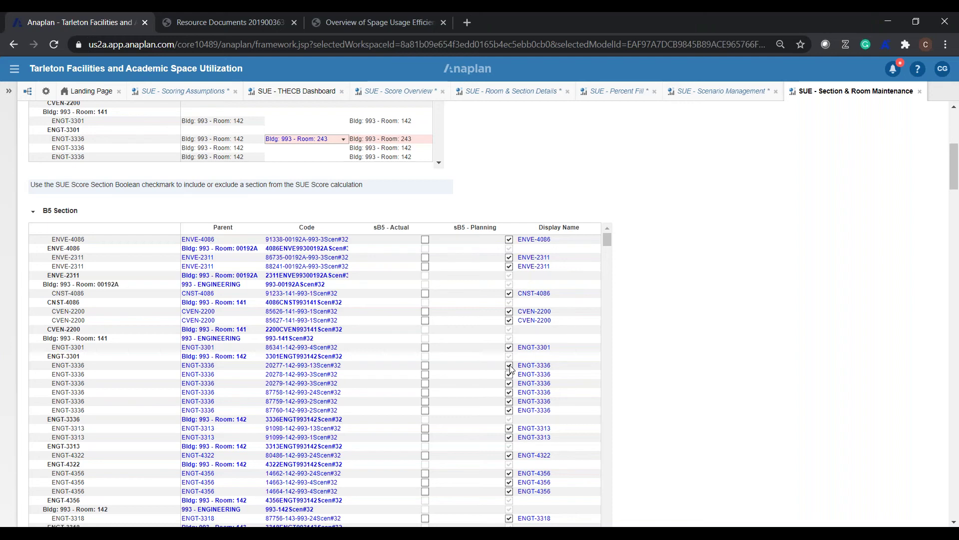
{"action": "scroll", "coordinate": [730, 273], "scroll_direction": "down", "scroll_amount": 15}
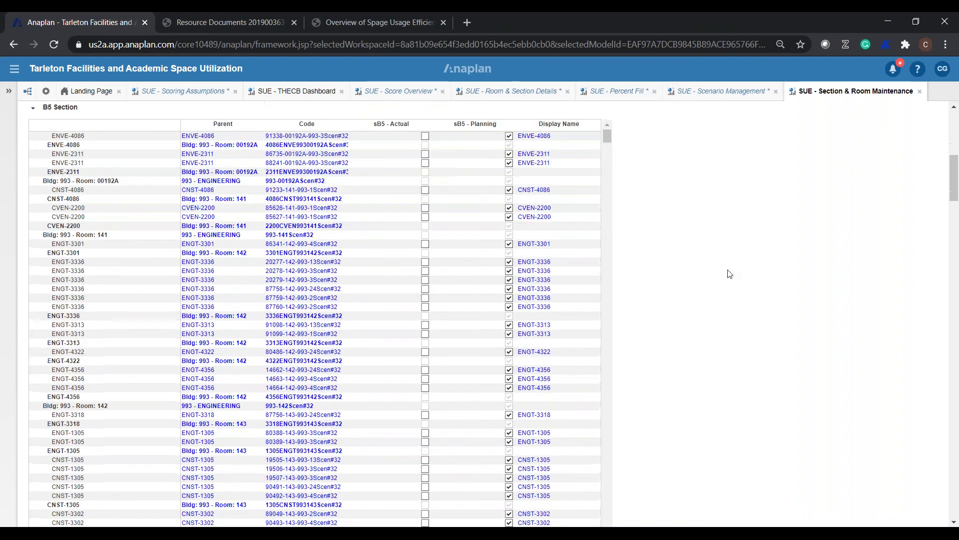
{"action": "scroll", "coordinate": [729, 274], "scroll_direction": "down", "scroll_amount": 20}
{"action": "scroll", "coordinate": [729, 274], "scroll_direction": "up", "scroll_amount": 10}
{"action": "scroll", "coordinate": [730, 274], "scroll_direction": "down", "scroll_amount": 3}
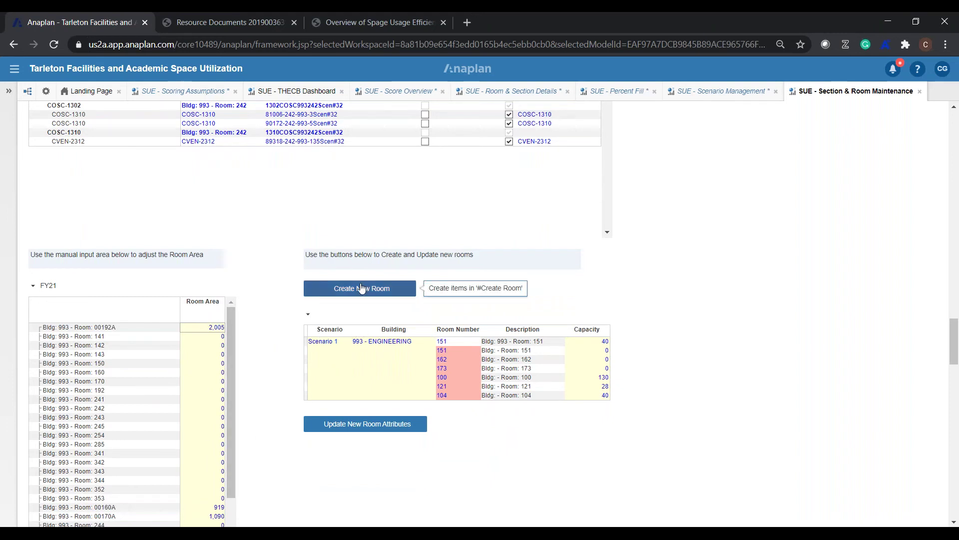
{"action": "left_click", "coordinate": [334, 347]}
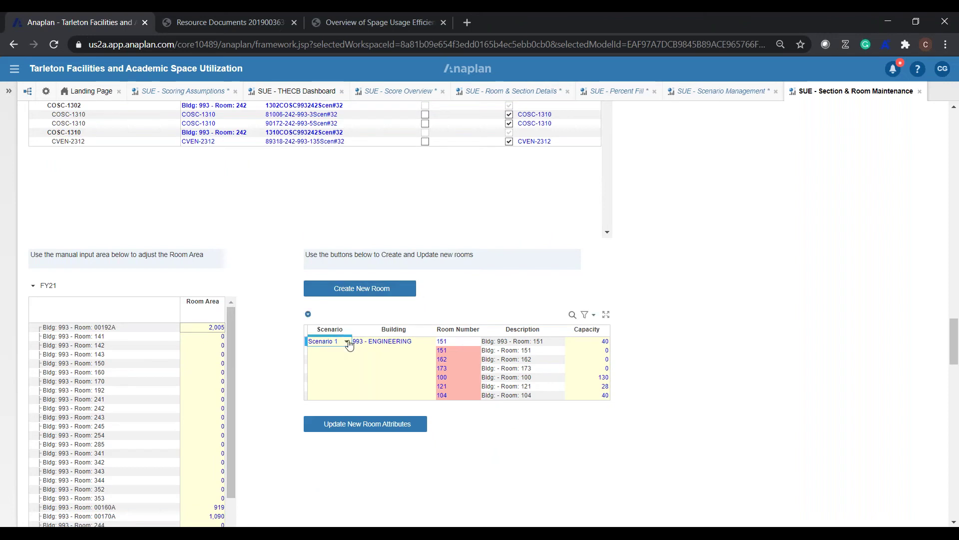
{"action": "left_click", "coordinate": [379, 346]}
{"action": "left_click", "coordinate": [458, 344]}
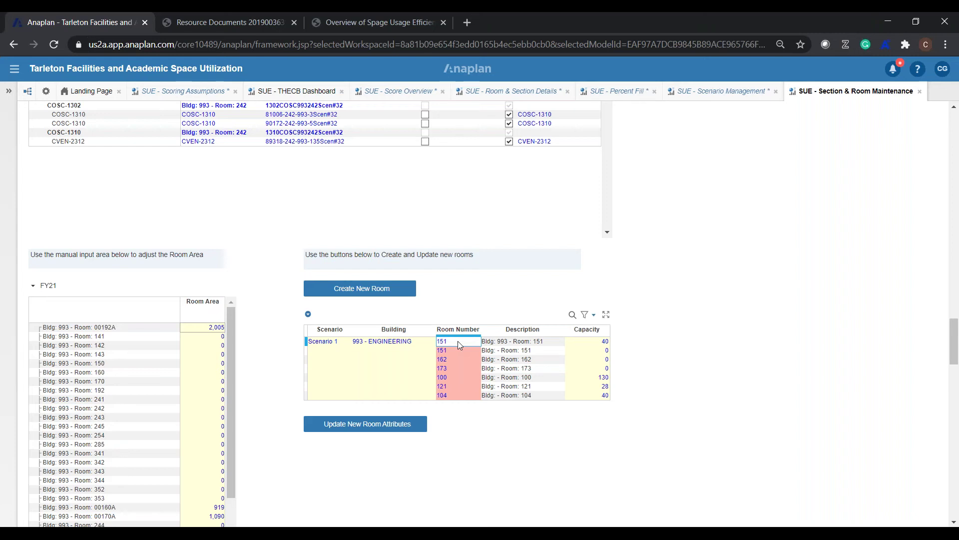
{"action": "left_click", "coordinate": [520, 345]}
{"action": "left_click", "coordinate": [588, 345]}
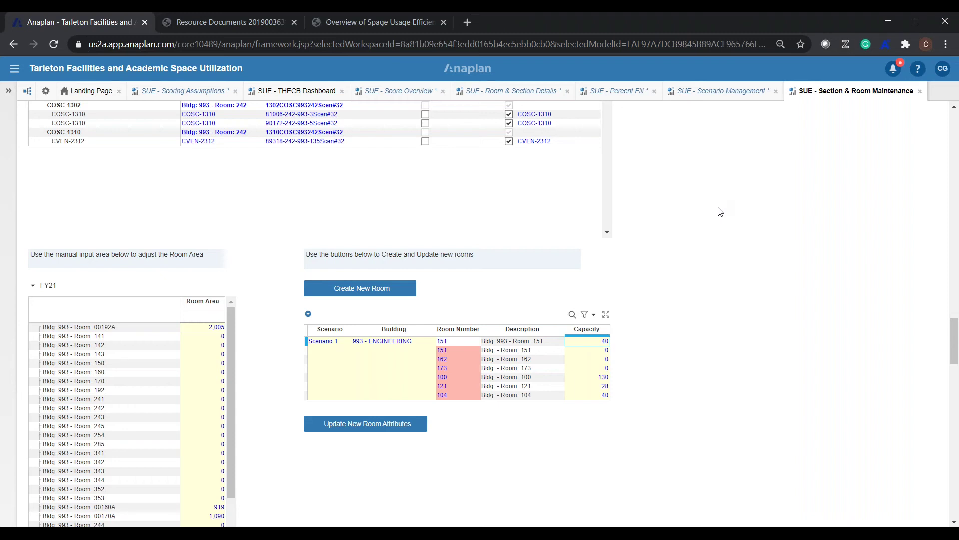
{"action": "left_click", "coordinate": [719, 212]}
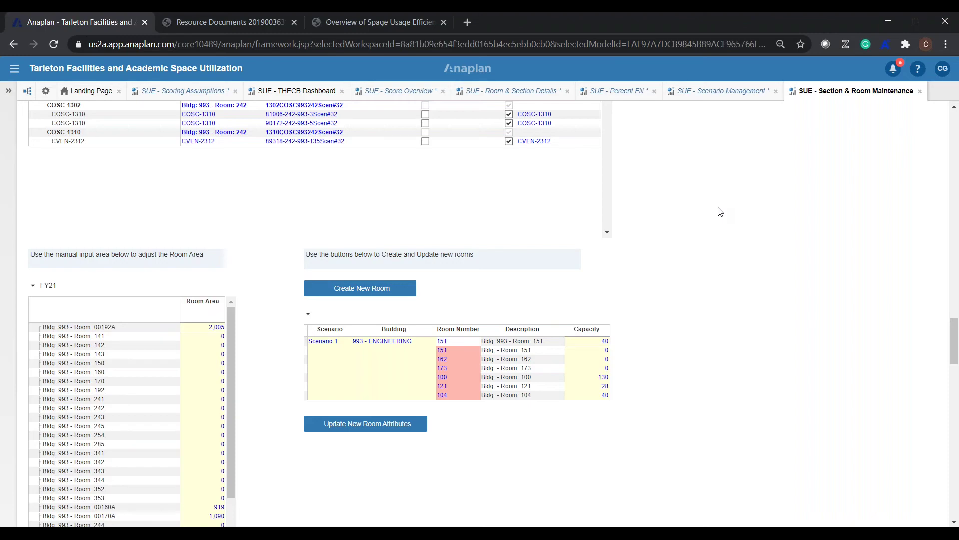
{"action": "scroll", "coordinate": [719, 212], "scroll_direction": "up", "scroll_amount": 8}
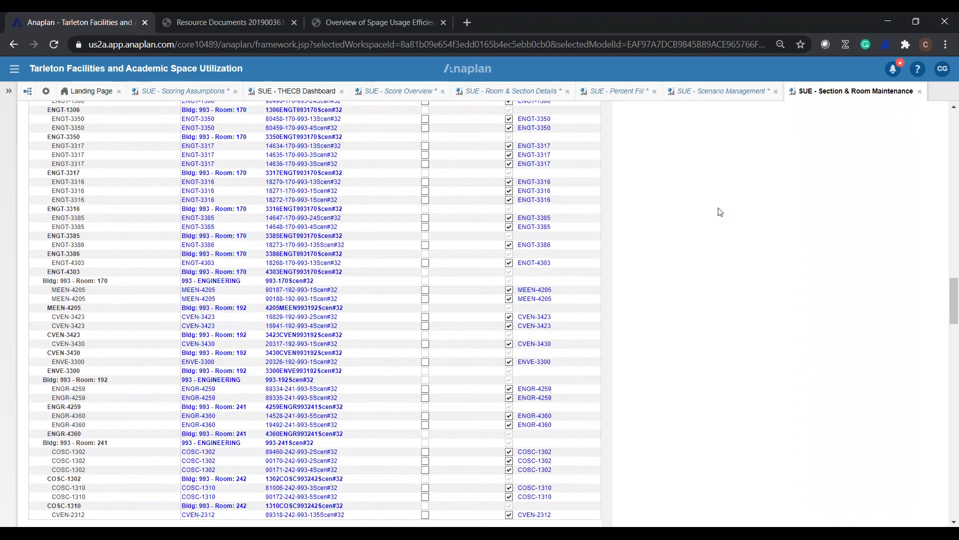
{"action": "scroll", "coordinate": [720, 211], "scroll_direction": "up", "scroll_amount": 10}
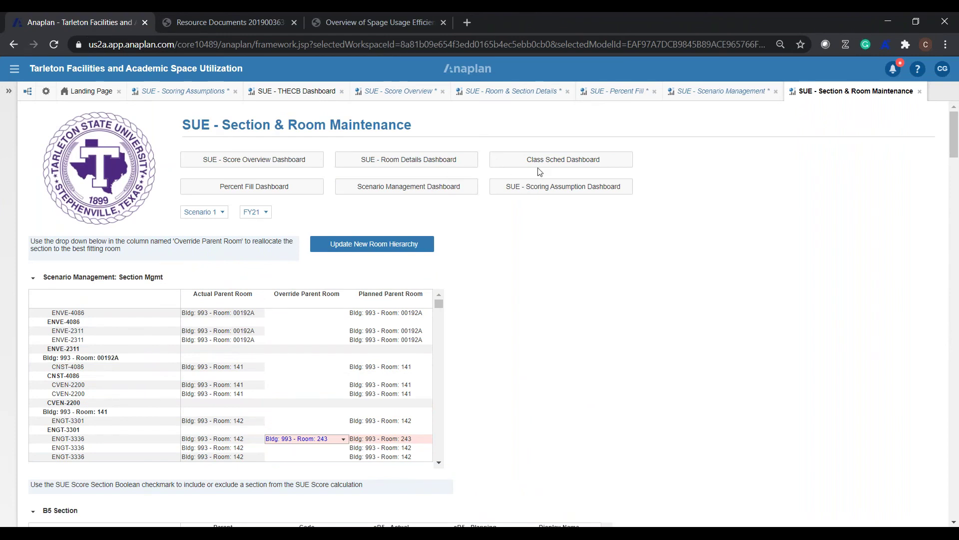
Step: Switch the Class Schedule dashboard from Morning to Afternoon, review the Monday room bookings, then go to the SUE Score Overview
{"action": "left_click", "coordinate": [570, 161]}
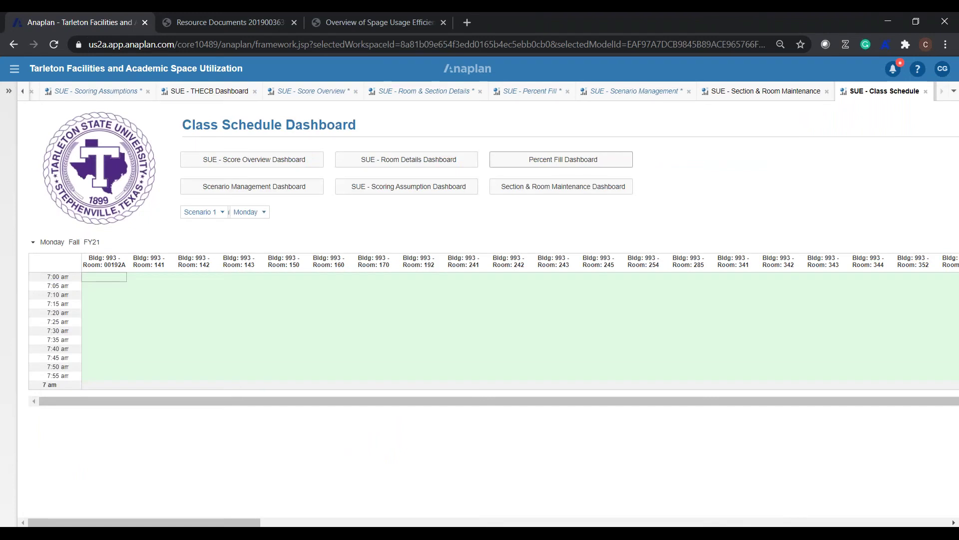
{"action": "left_click", "coordinate": [318, 214]}
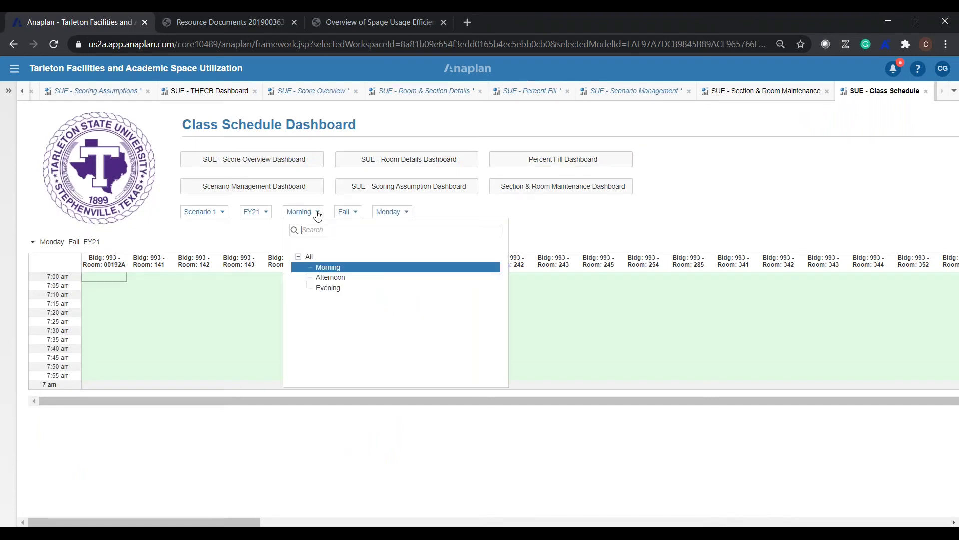
{"action": "left_click", "coordinate": [327, 278]}
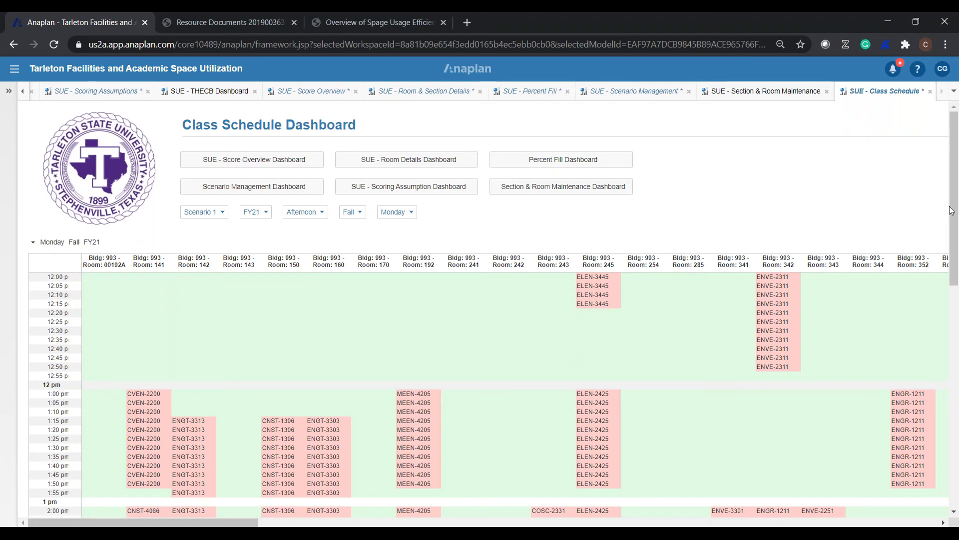
{"action": "scroll", "coordinate": [955, 278], "scroll_direction": "down", "scroll_amount": 1}
{"action": "scroll", "coordinate": [955, 278], "scroll_direction": "down", "scroll_amount": 4}
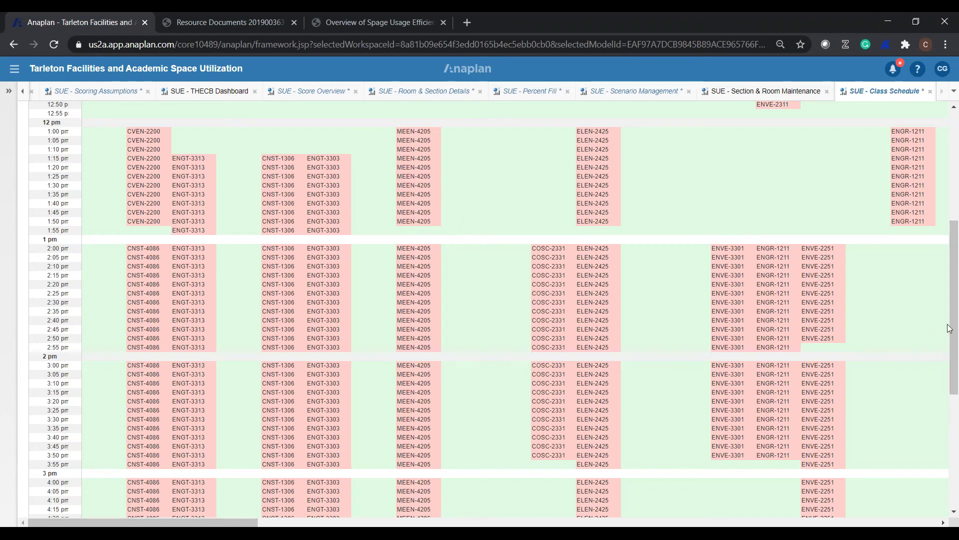
{"action": "left_click_drag", "start_coordinate": [956, 385], "coordinate": [957, 282]}
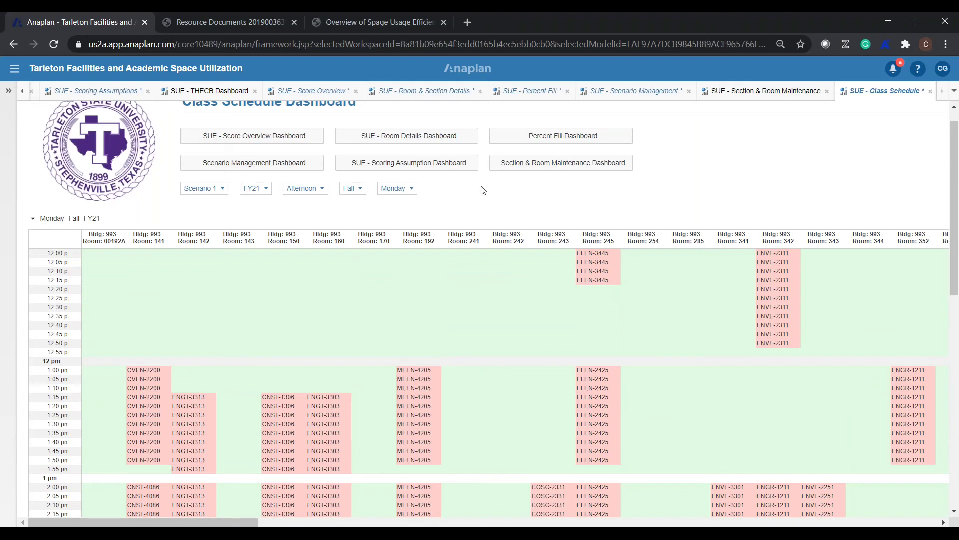
{"action": "left_click", "coordinate": [263, 135]}
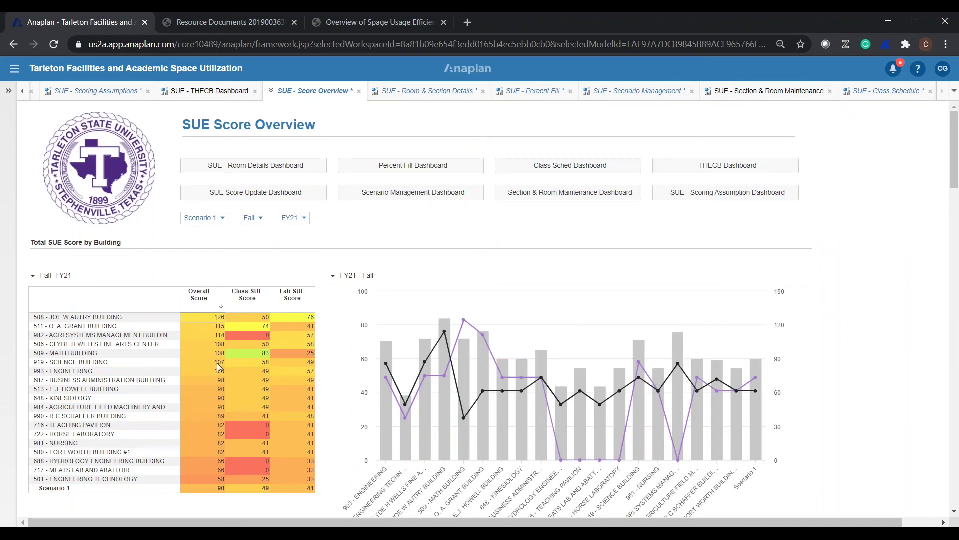
Step: Check 993 - ENGINEERING's scores, then change the SUE Score Overview year from FY21 to FY20
{"action": "left_click", "coordinate": [116, 373]}
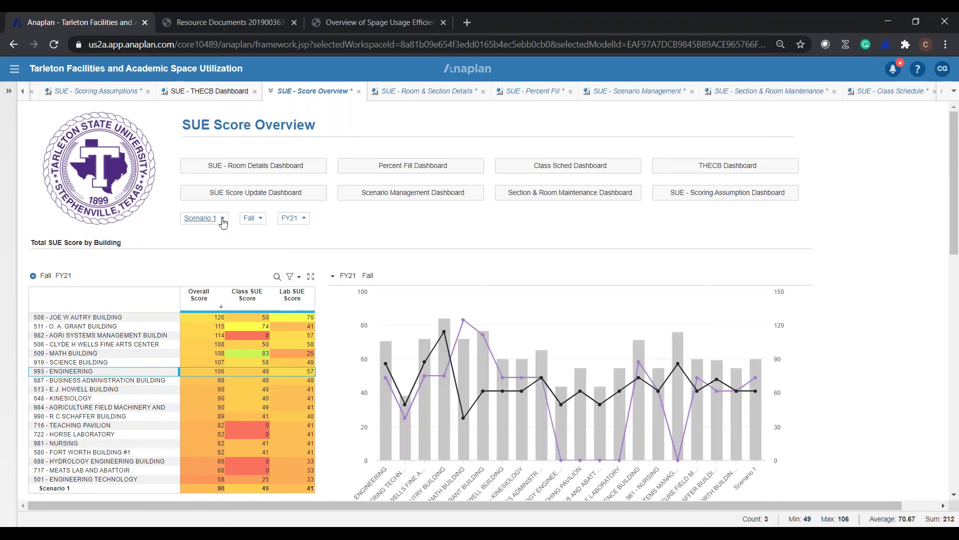
{"action": "left_click", "coordinate": [297, 220]}
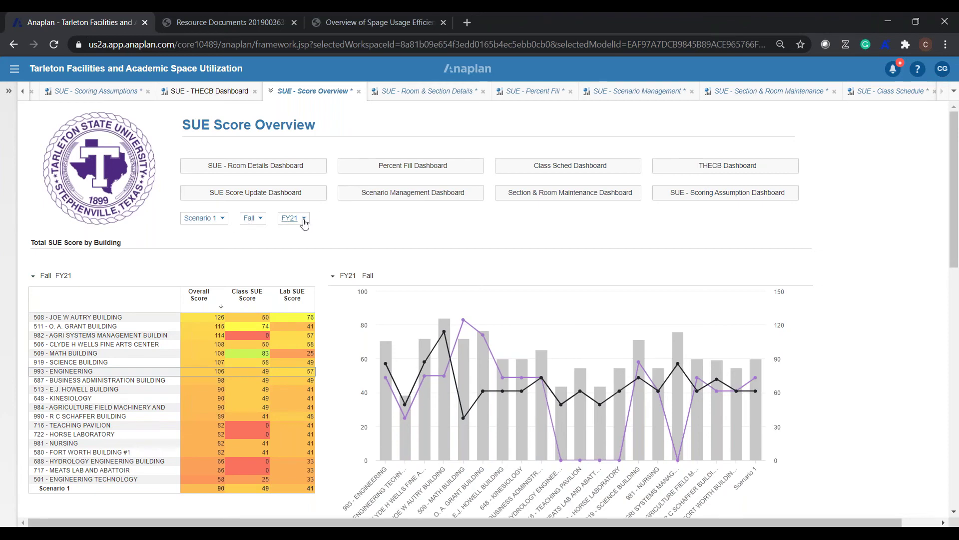
{"action": "left_click", "coordinate": [304, 221]}
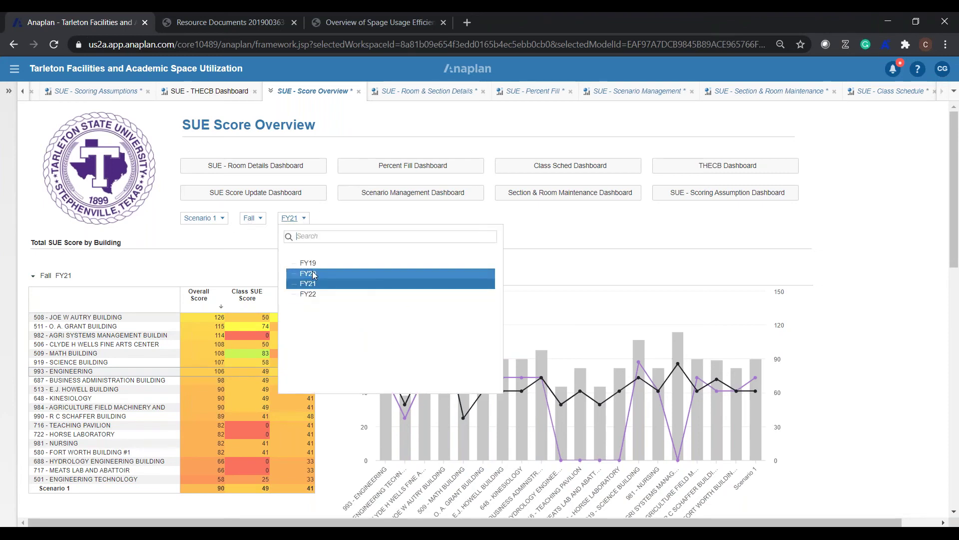
{"action": "left_click", "coordinate": [313, 274]}
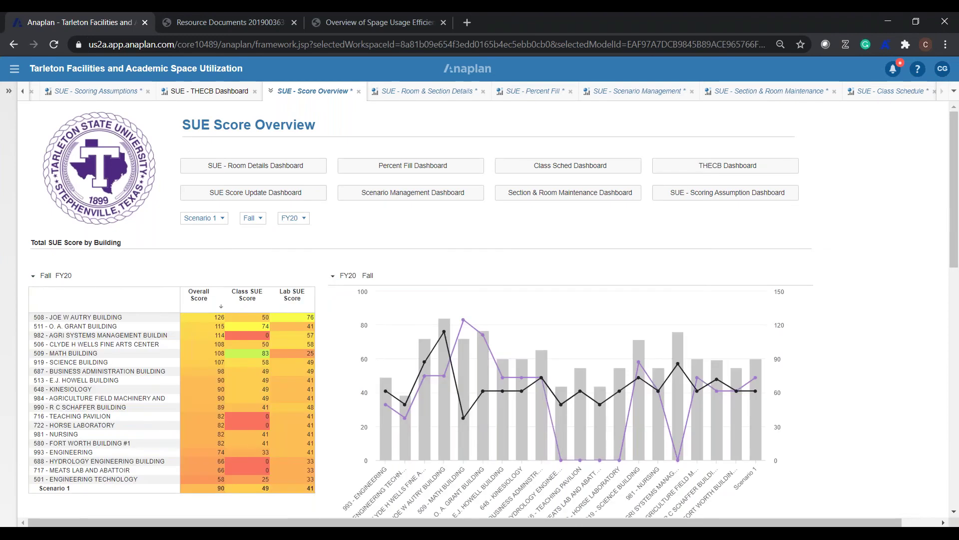